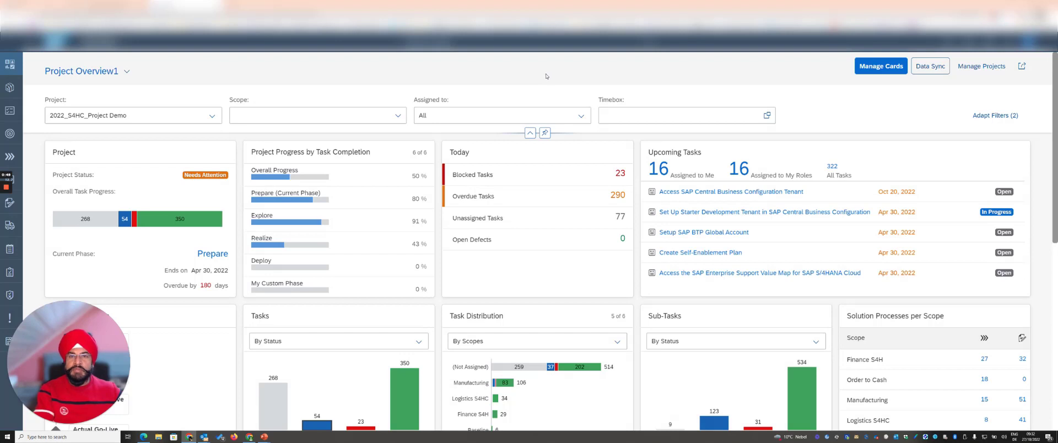
Step: Start a new project in project management and name it "Demo S4HC 2710"
click(983, 67)
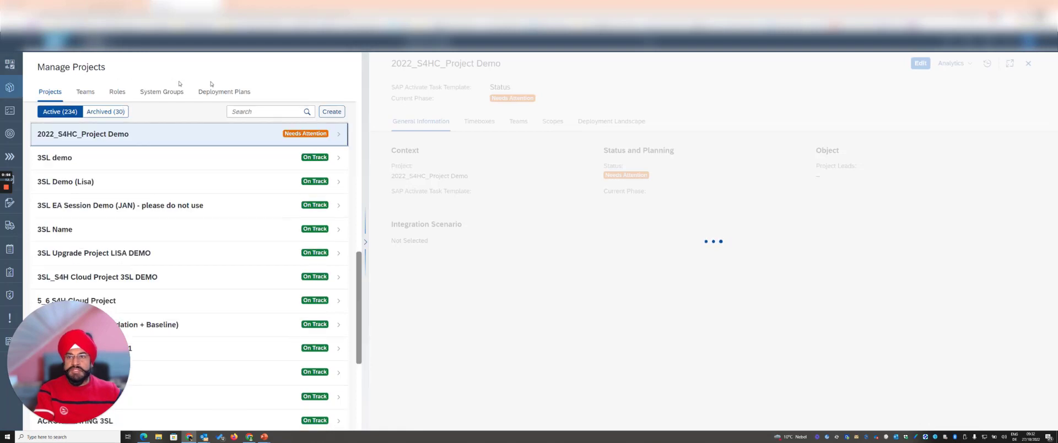
click(341, 111)
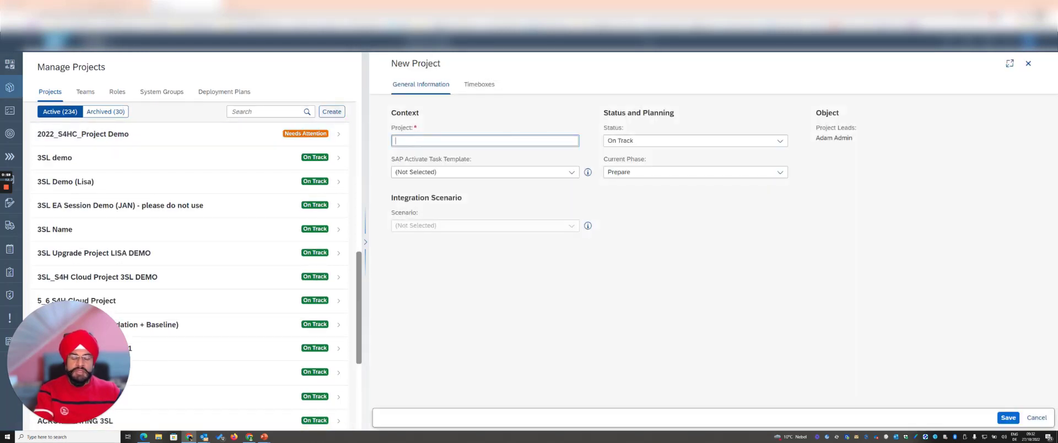
text(Demo)
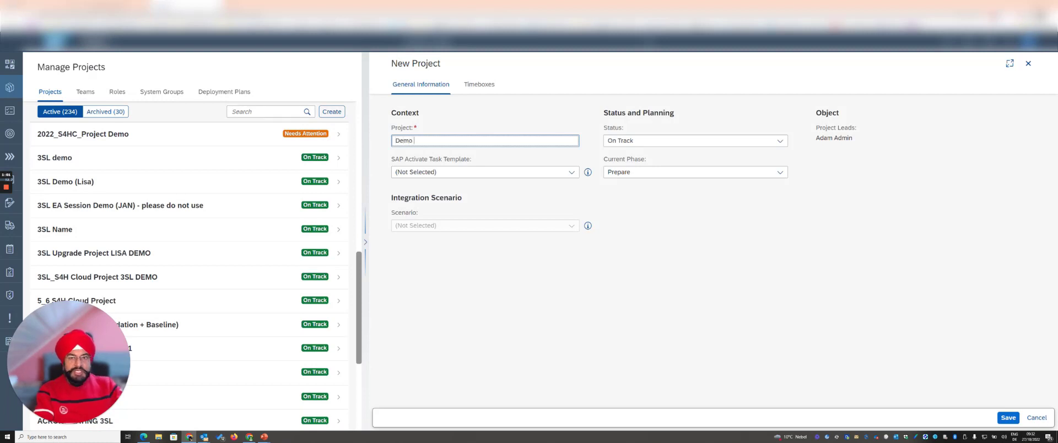
text( S4HC)
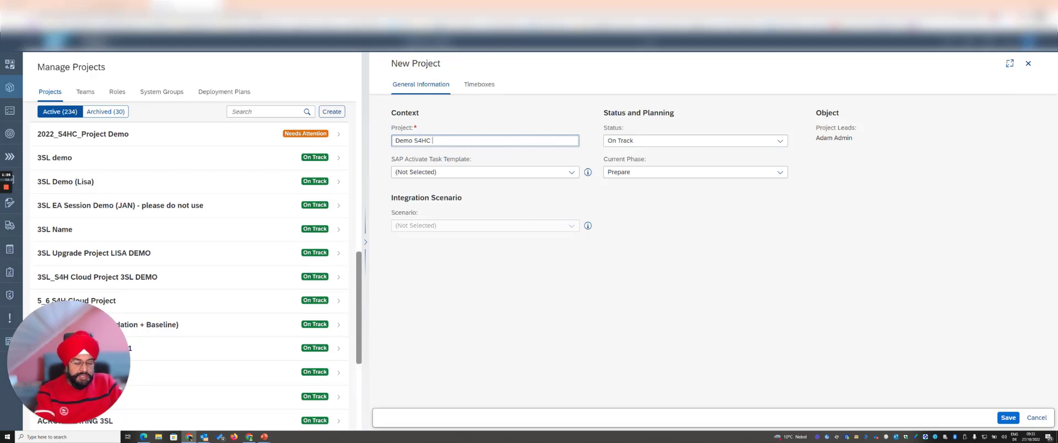
text(2710)
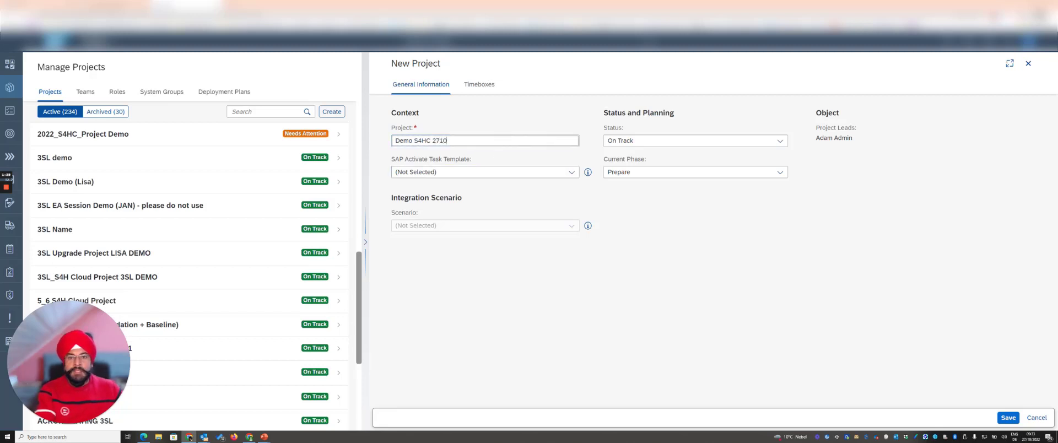
drag(394, 141, 445, 140)
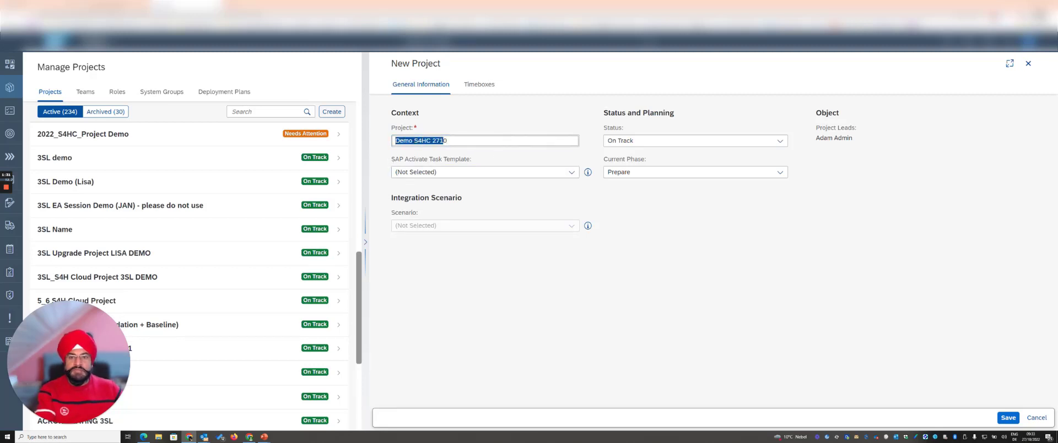
Step: Review the available SAP Activate task templates and their descriptions, and look up the SAP S/4HANA Cloud roadmap
click(572, 174)
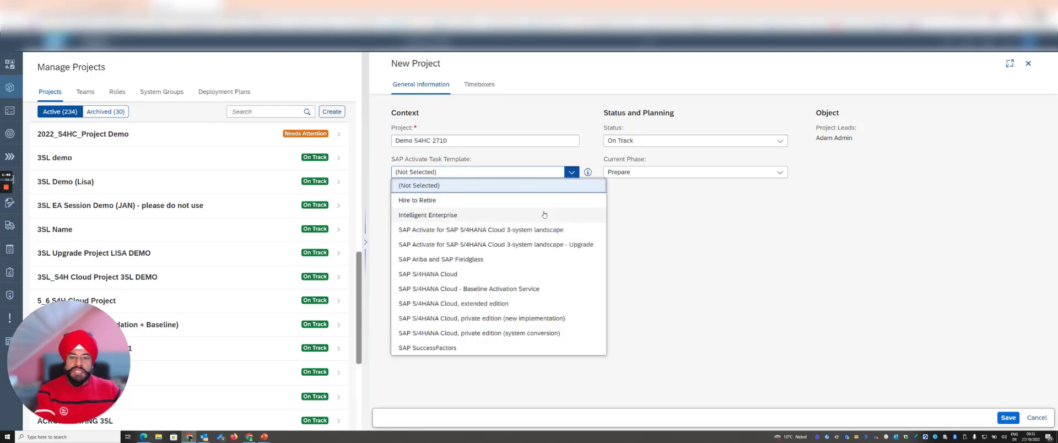
click(466, 280)
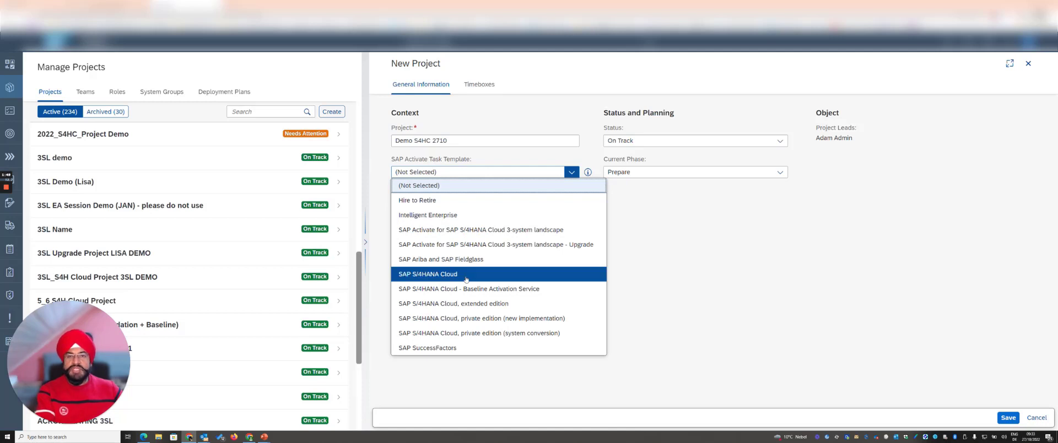
click(744, 260)
click(588, 173)
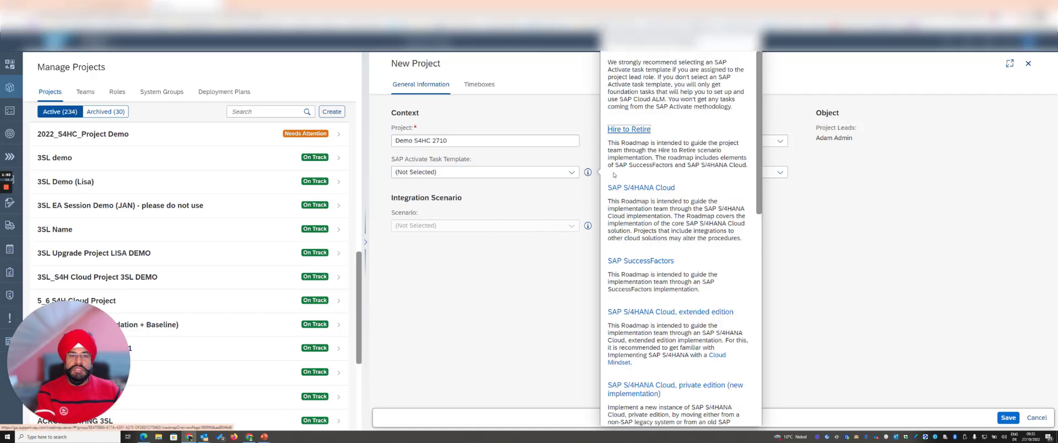
scroll(664, 299, down, 1)
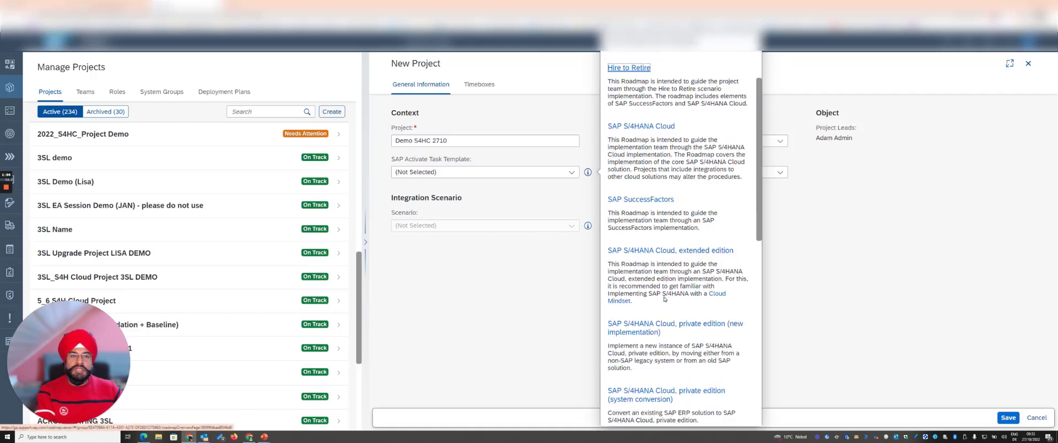
click(642, 126)
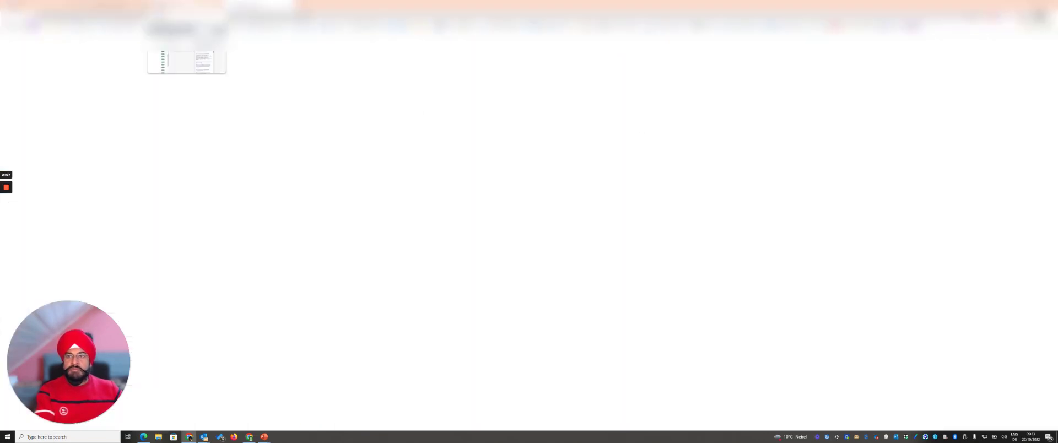
click(184, 5)
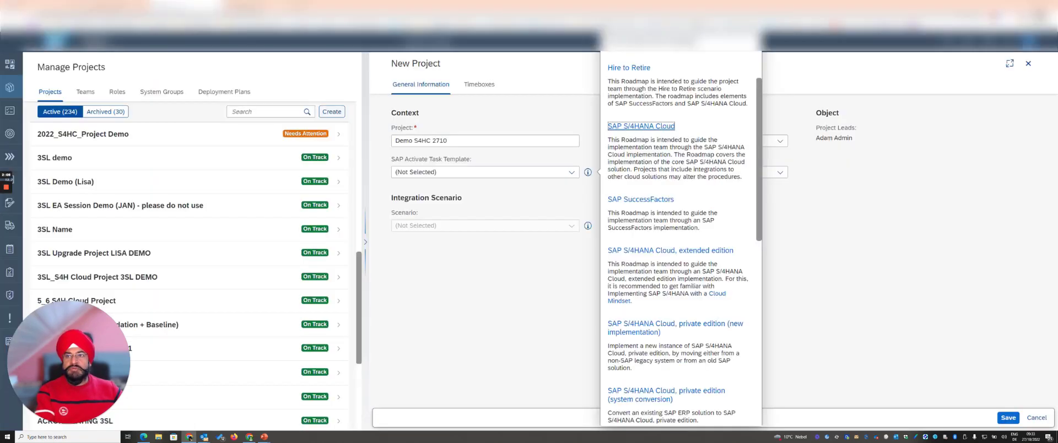
click(547, 304)
Step: Assign the SAP S/4HANA Cloud task template to the new project and save it
click(568, 172)
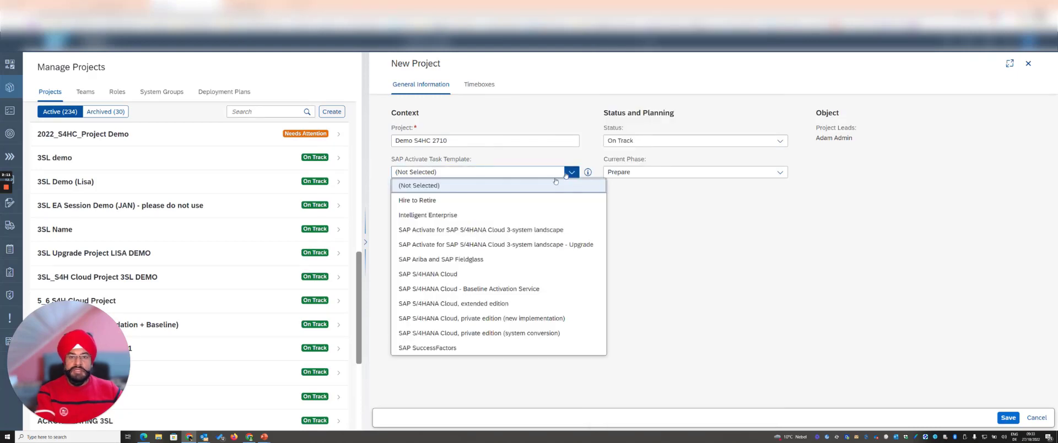
click(436, 274)
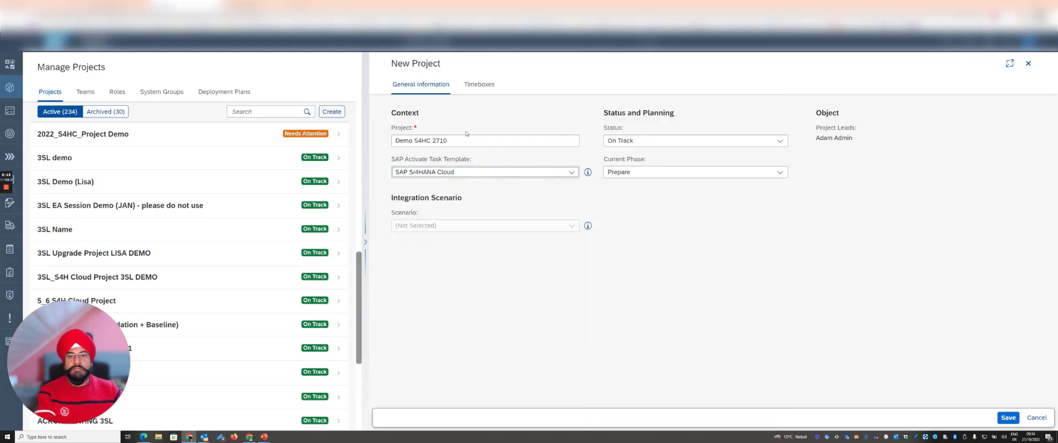
drag(391, 198, 485, 202)
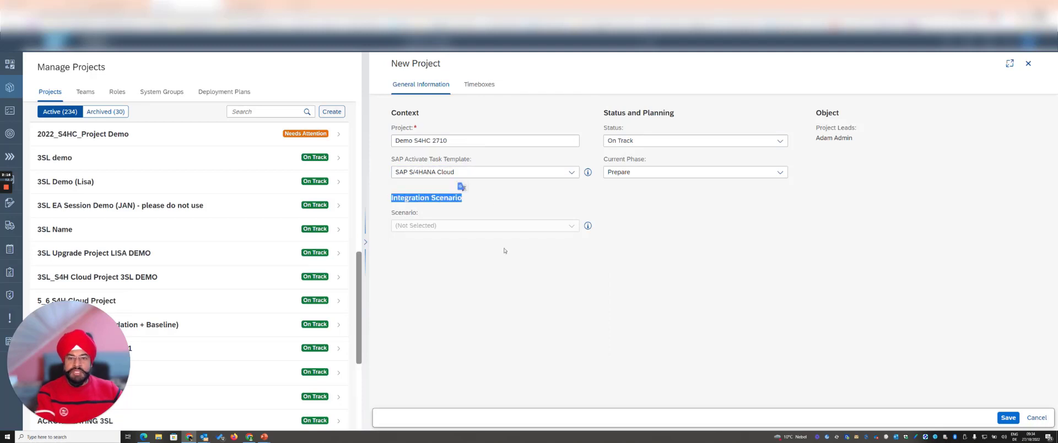
click(473, 213)
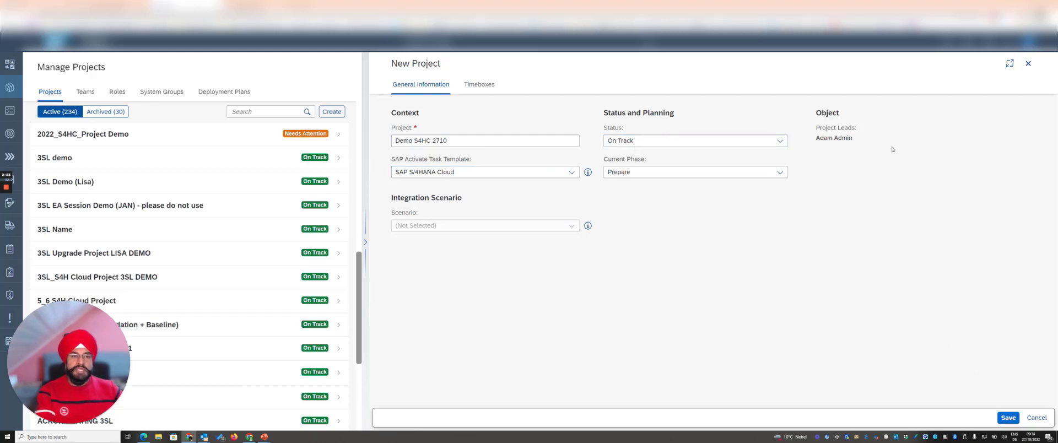
click(1008, 418)
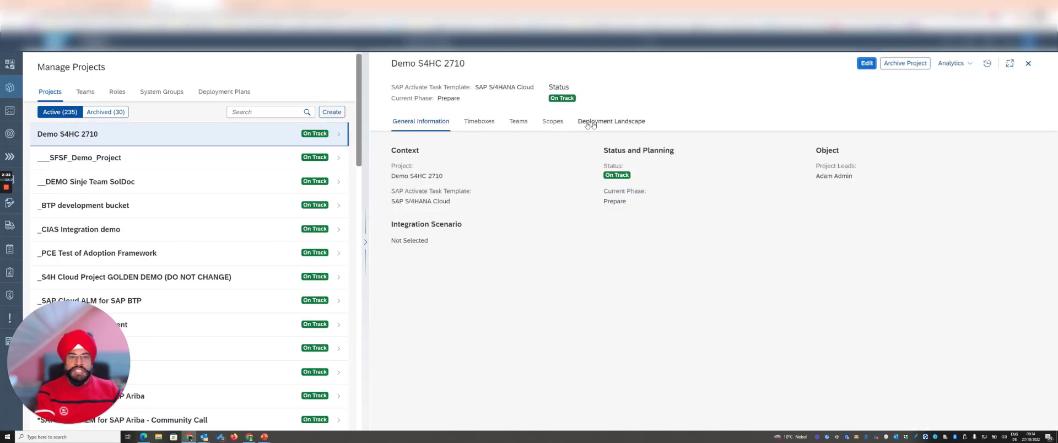
Step: Edit the project's timeboxes and set the Prepare phase to Oct 1, 2022 - Oct 31, 2022
click(482, 124)
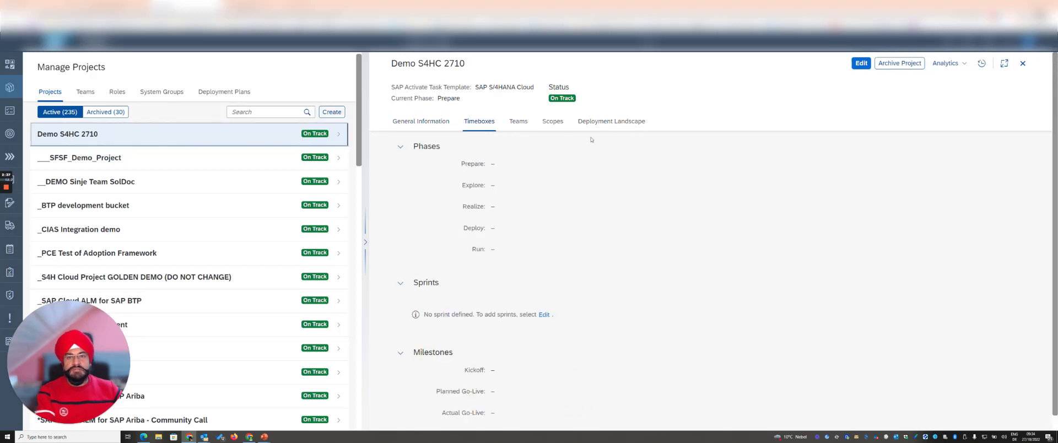
click(861, 63)
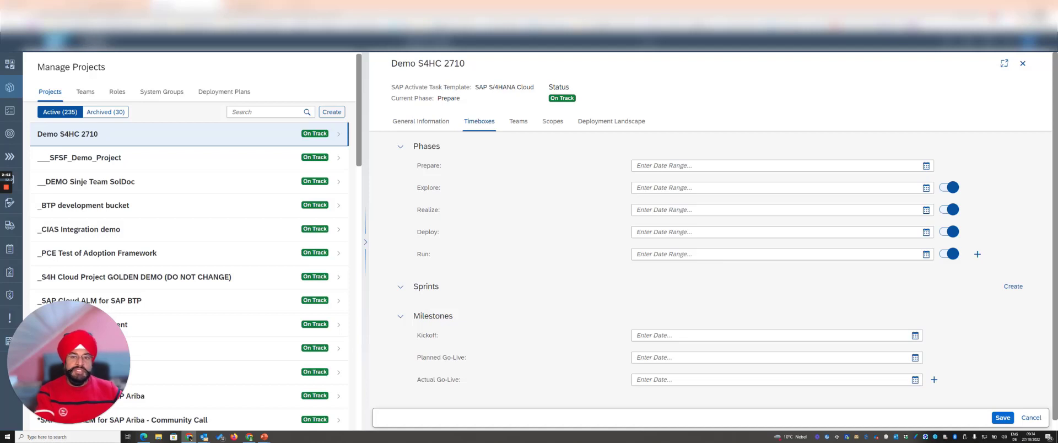
click(926, 167)
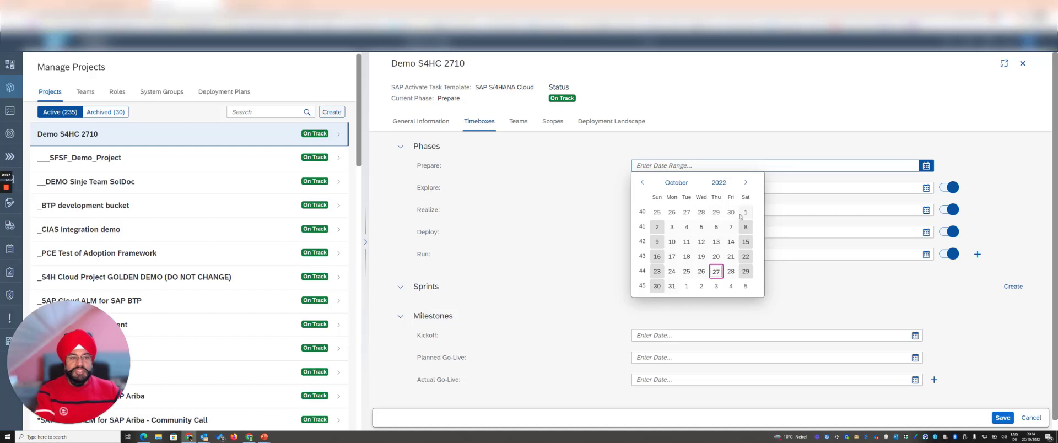
click(744, 213)
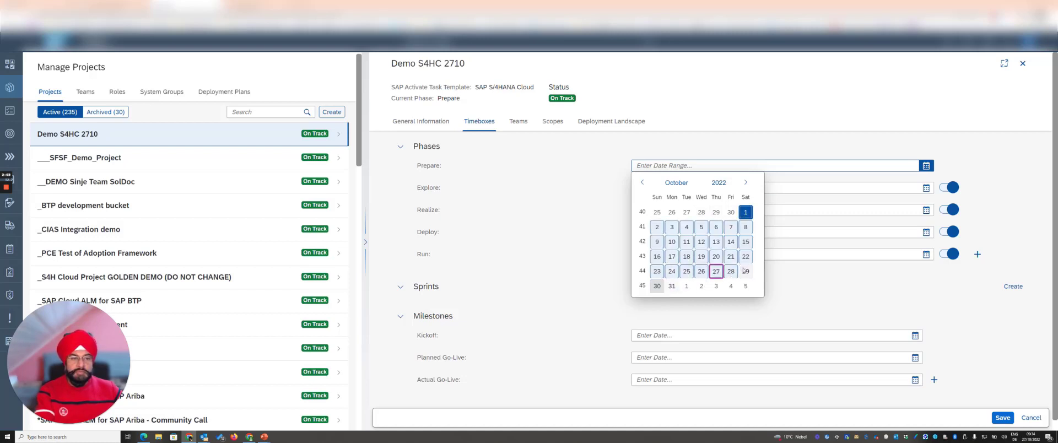
click(672, 286)
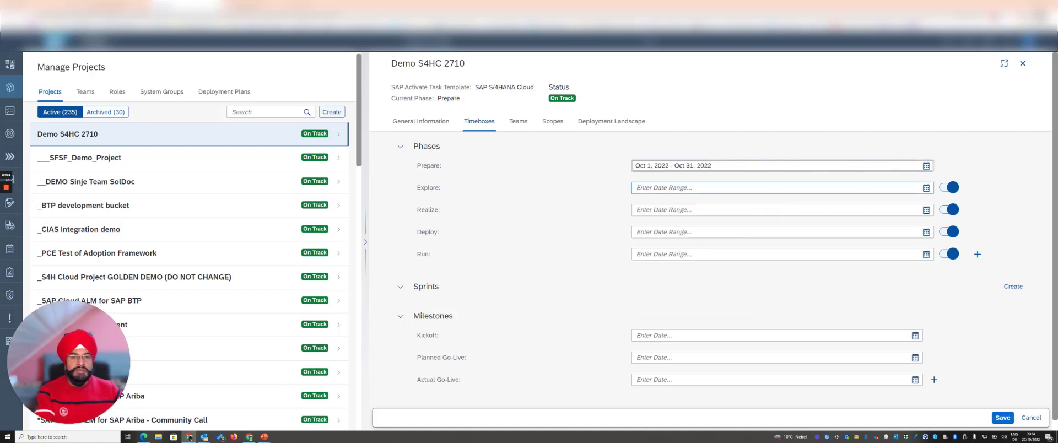
Step: Set the Explore phase's date range to Nov 1, 2022 - Nov 30, 2022
click(926, 188)
click(746, 204)
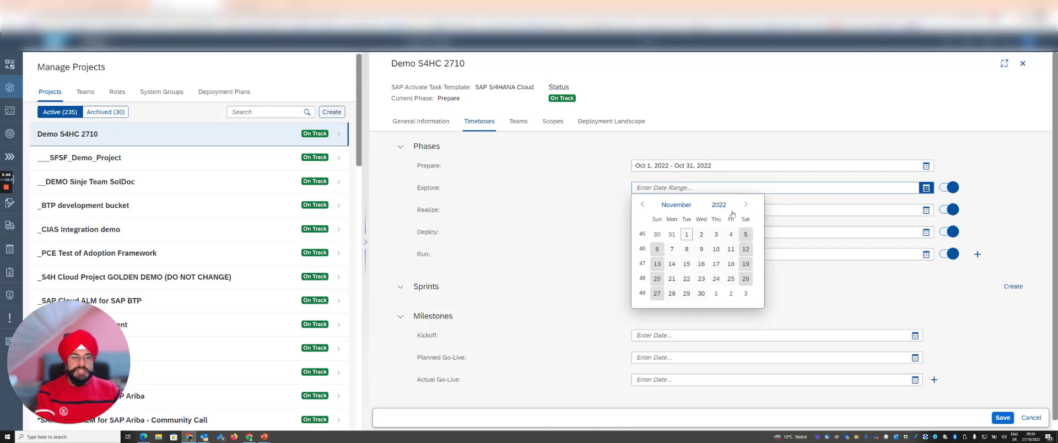
click(687, 234)
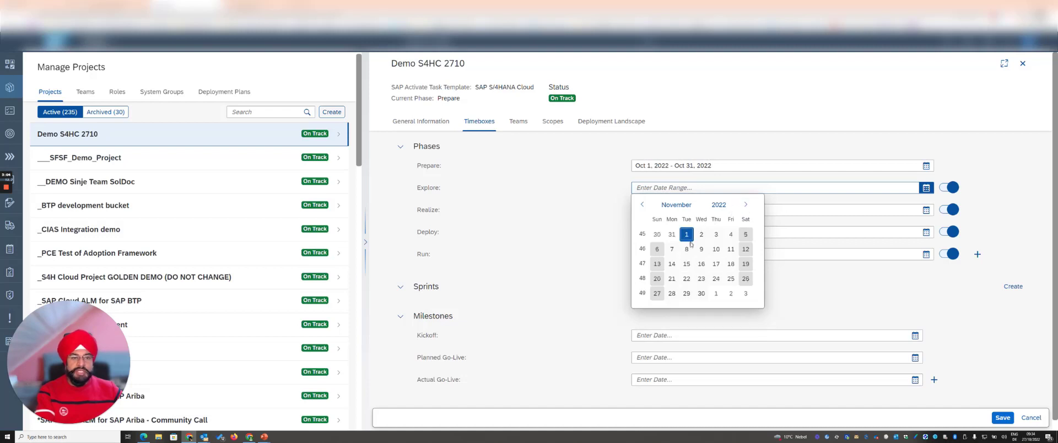
click(701, 293)
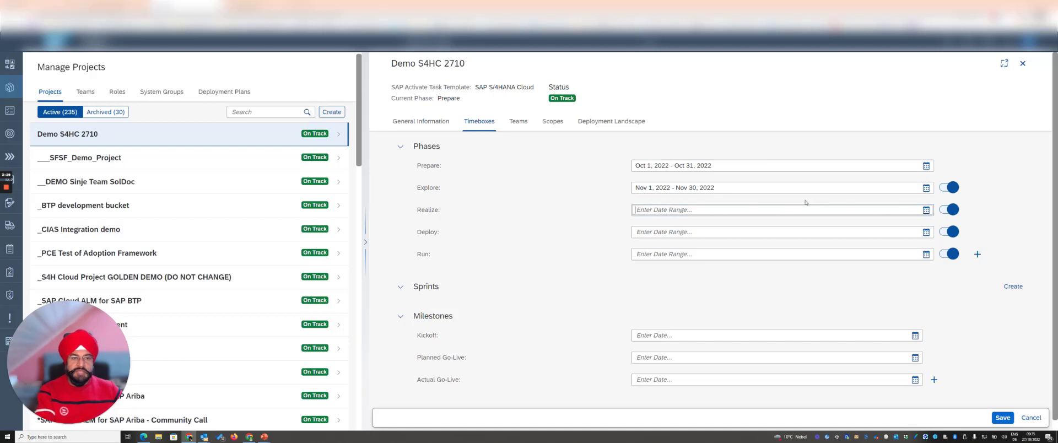
Step: Set the Realize phase's date range to Dec 1, 2022 - Dec 31, 2022
click(927, 210)
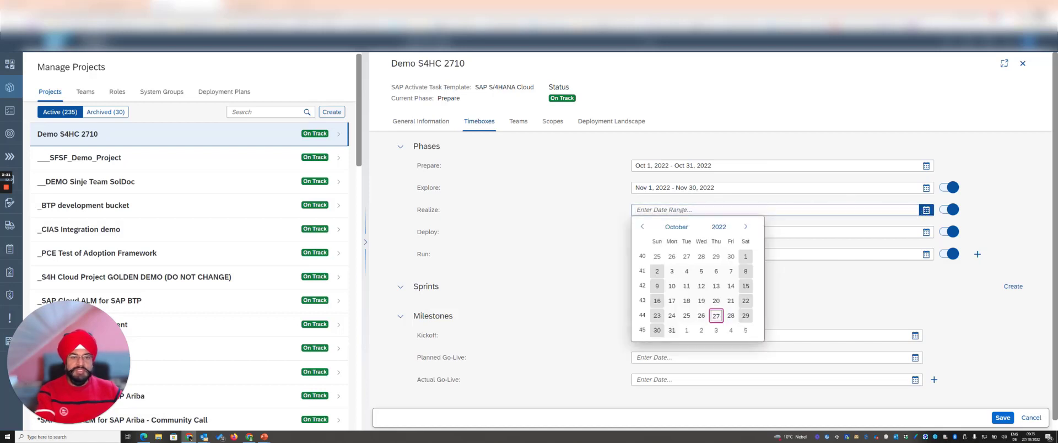
click(745, 227)
click(746, 227)
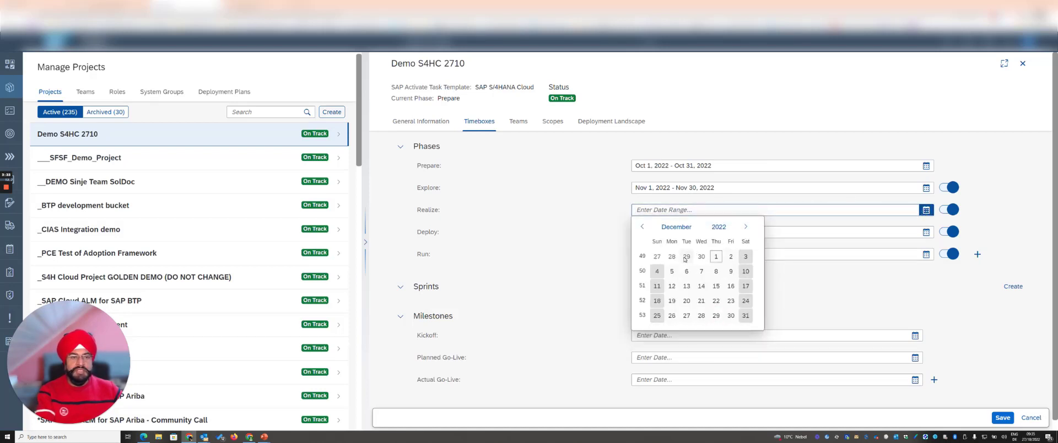
click(716, 257)
click(739, 317)
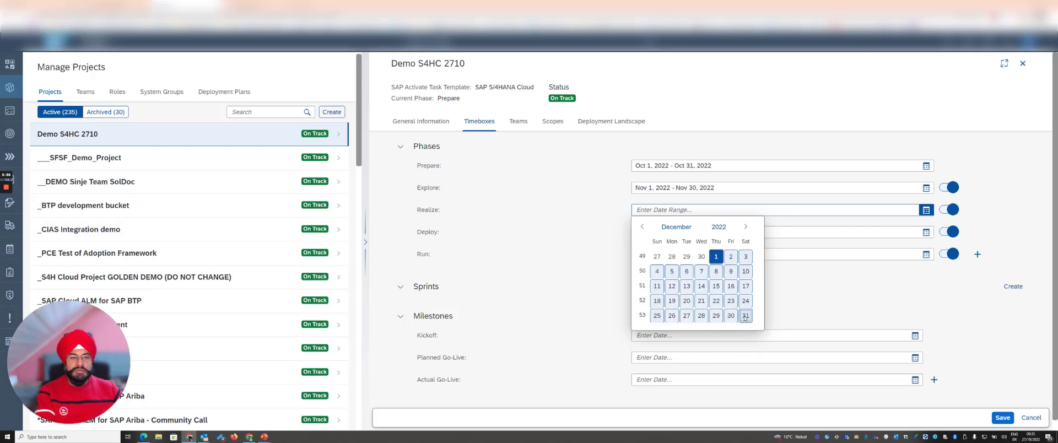
Step: Set the Deploy phase's date range to Jan 1, 2023 - Jan 31, 2023
click(927, 233)
click(745, 249)
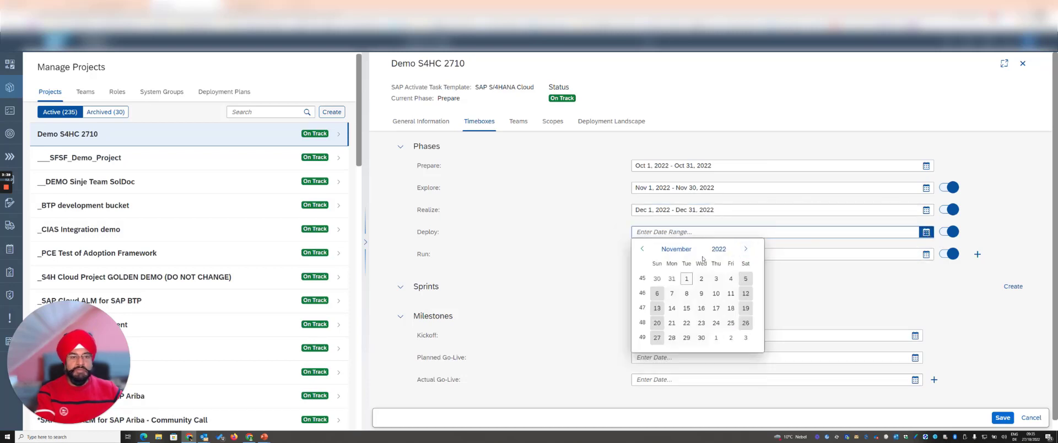
click(745, 250)
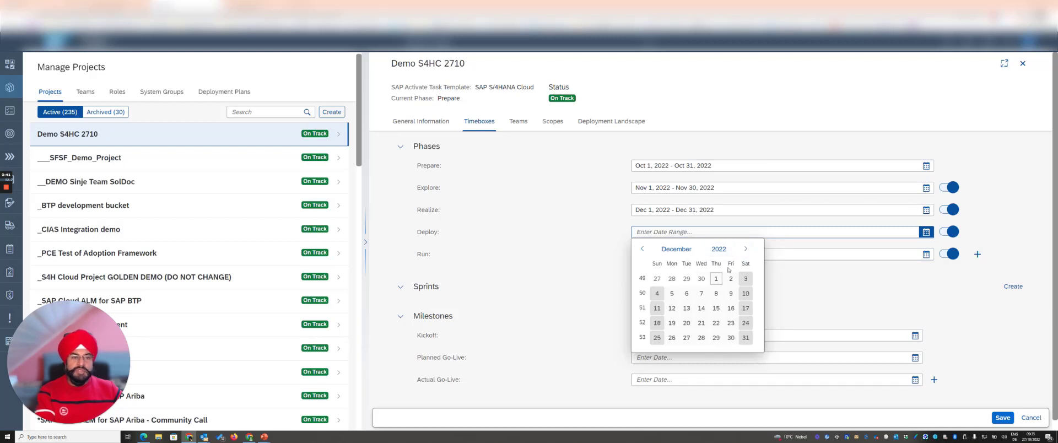
click(746, 250)
click(657, 278)
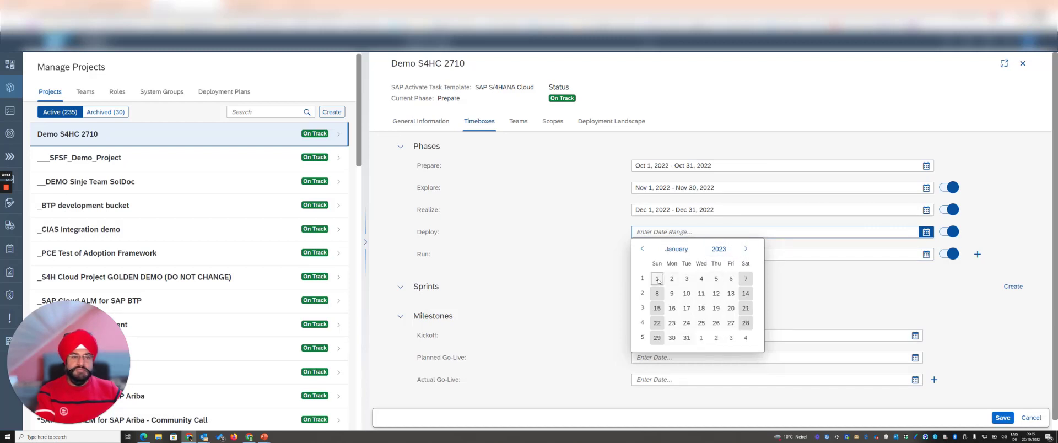
click(687, 338)
click(911, 283)
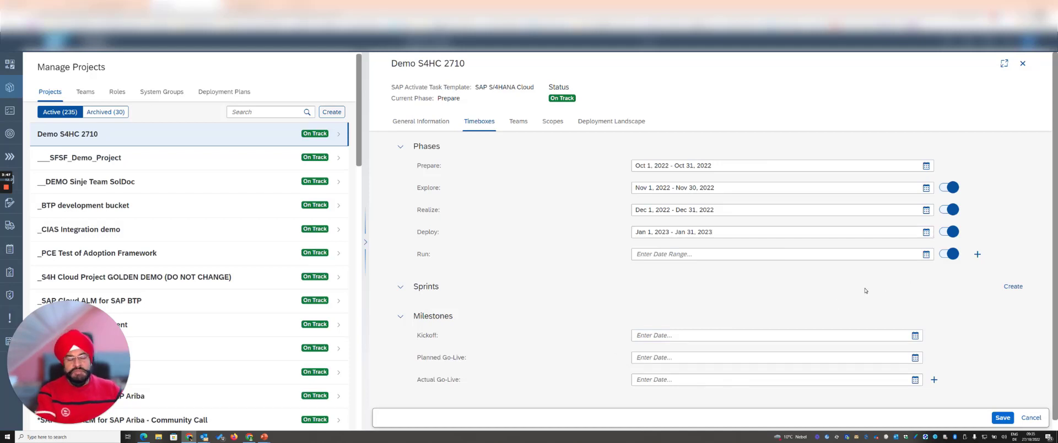
Step: Add a custom phase after the Run phase and name it "Hypercare"
click(978, 255)
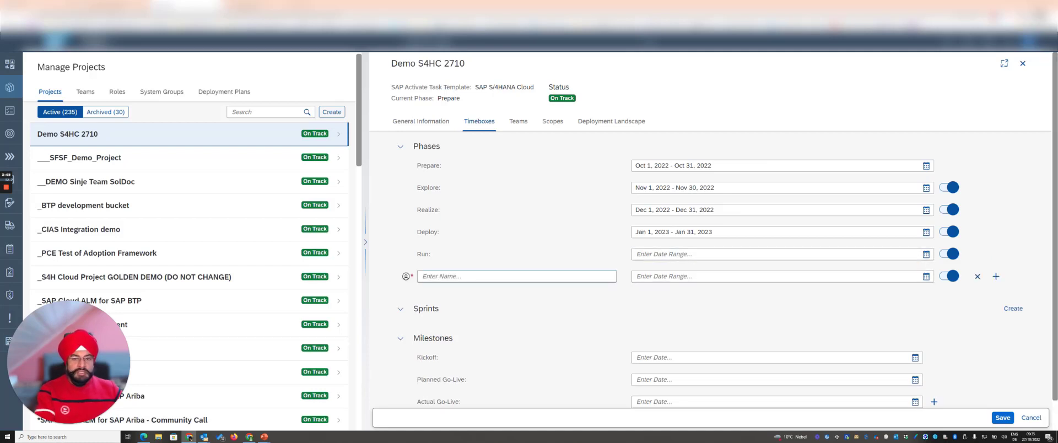
click(517, 276)
text(Hype)
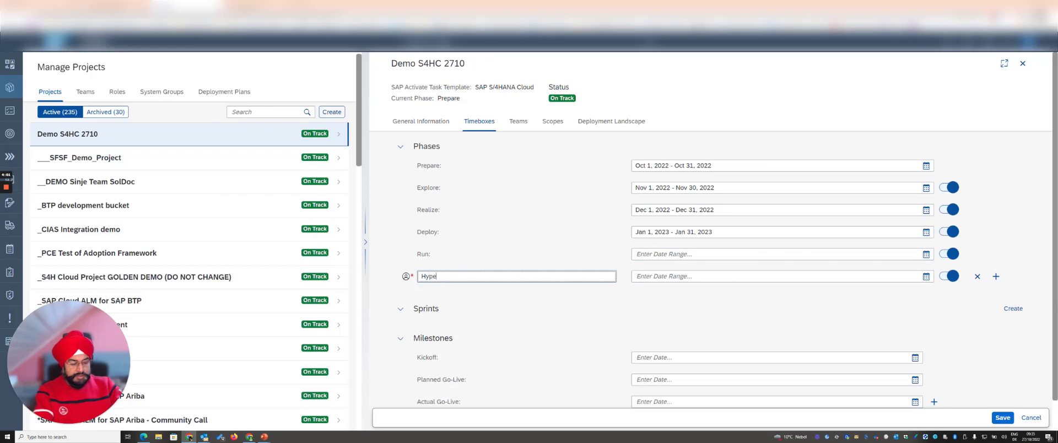
text(rcare)
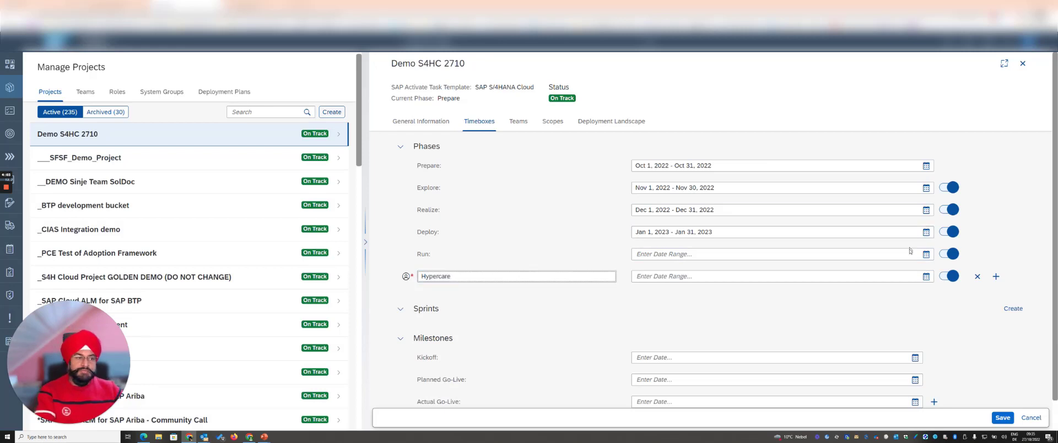
Step: Set the Hypercare phase's date range to Feb 1, 2023 - Feb 28, 2023 and save the project
click(926, 276)
click(744, 293)
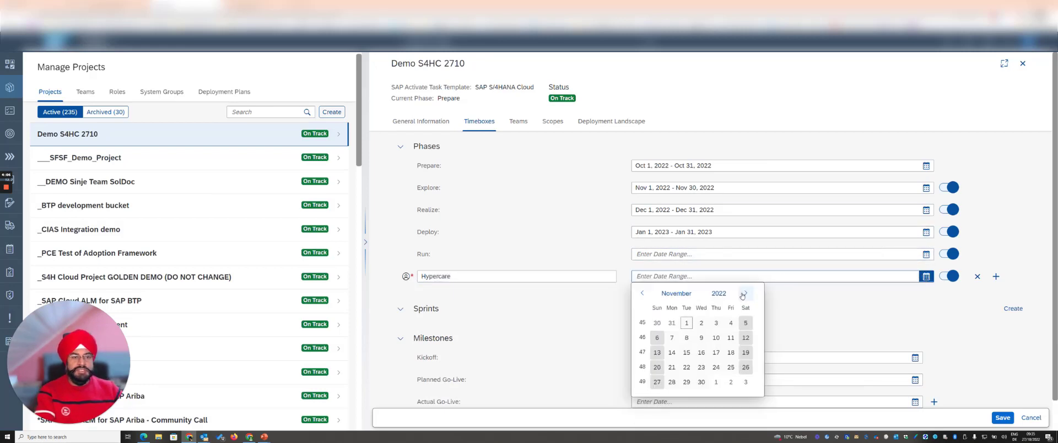
click(745, 293)
click(745, 293)
click(746, 293)
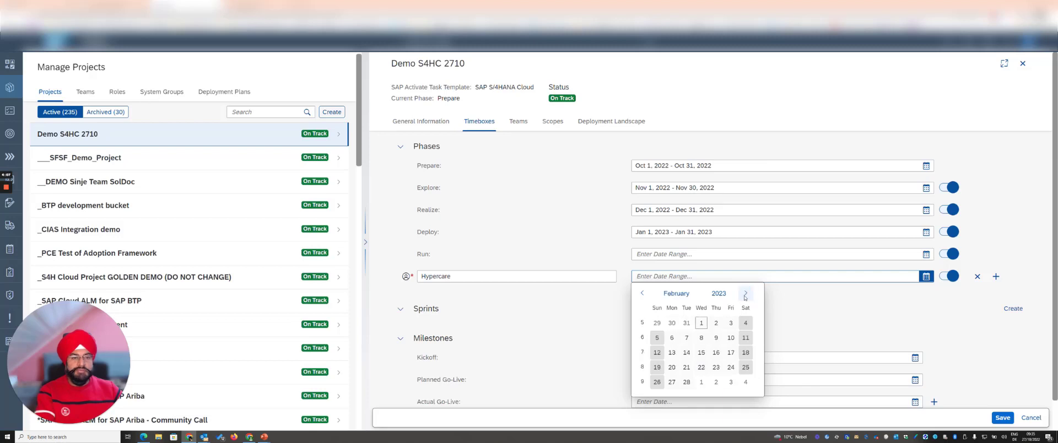
click(687, 382)
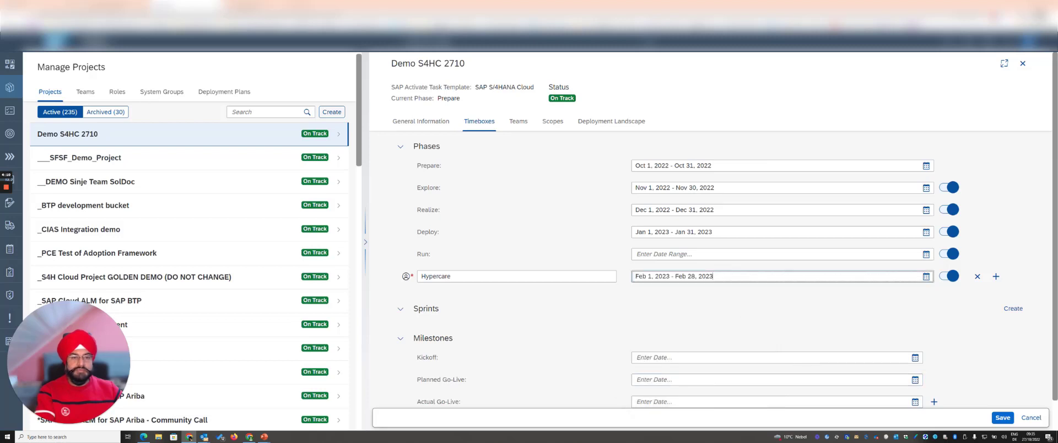
click(1003, 418)
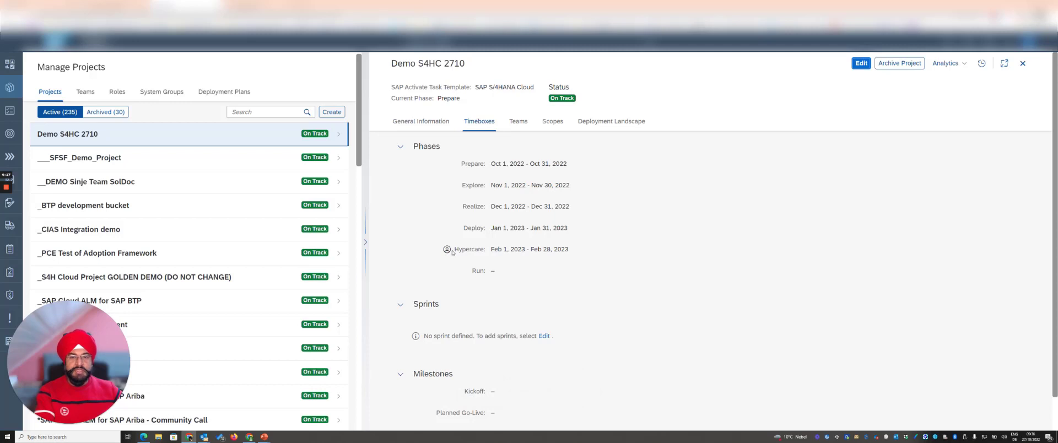
Step: Reopen the project's timeboxes for editing and create a sprint named "Sprint1_2710"
mouse_move(448, 253)
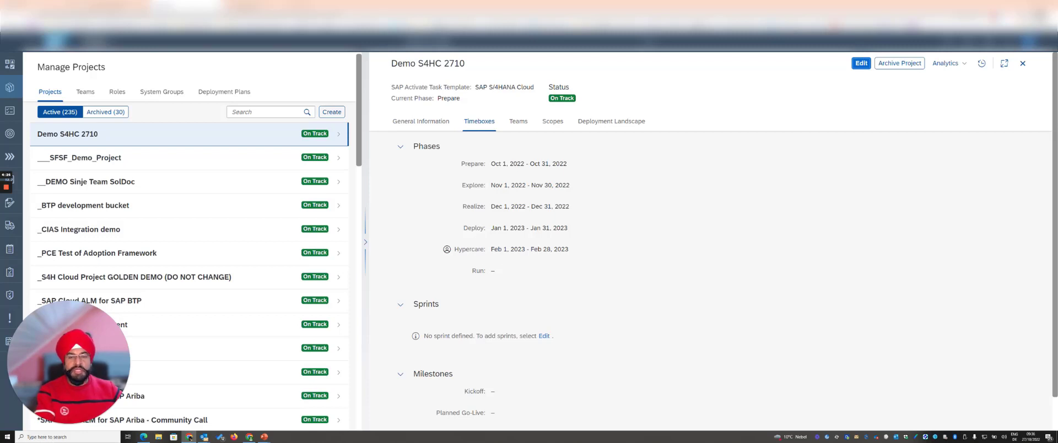
scroll(510, 246, down, 2)
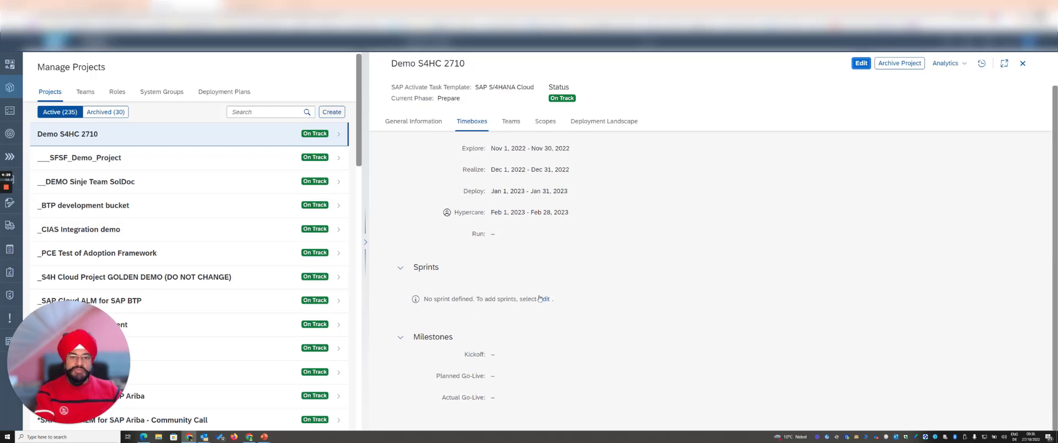
click(862, 64)
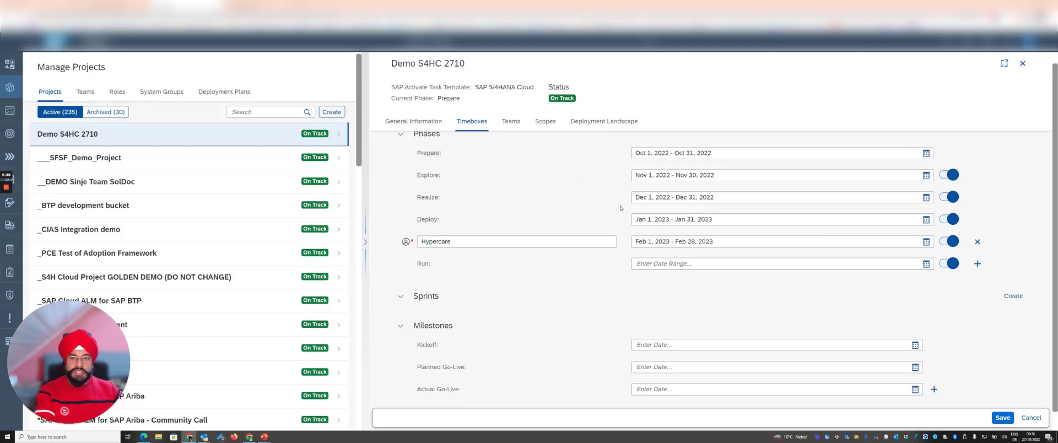
click(1014, 296)
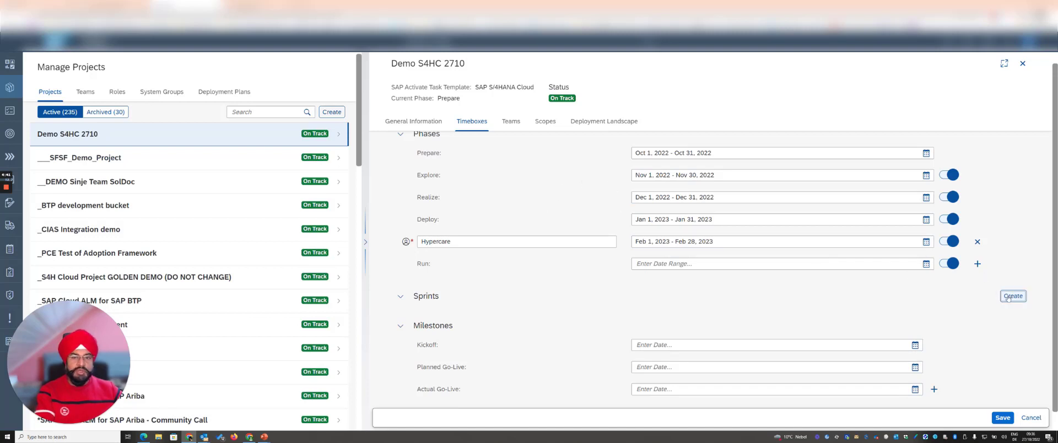
click(423, 337)
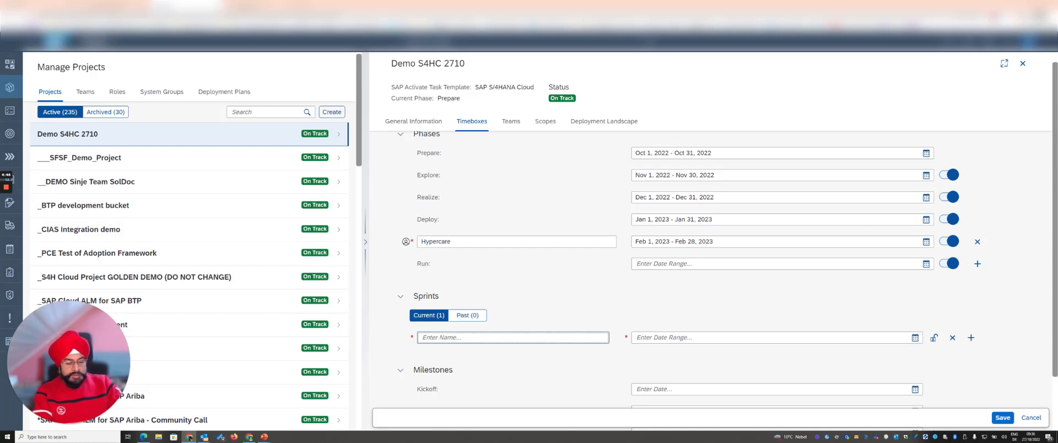
text(Sprint)
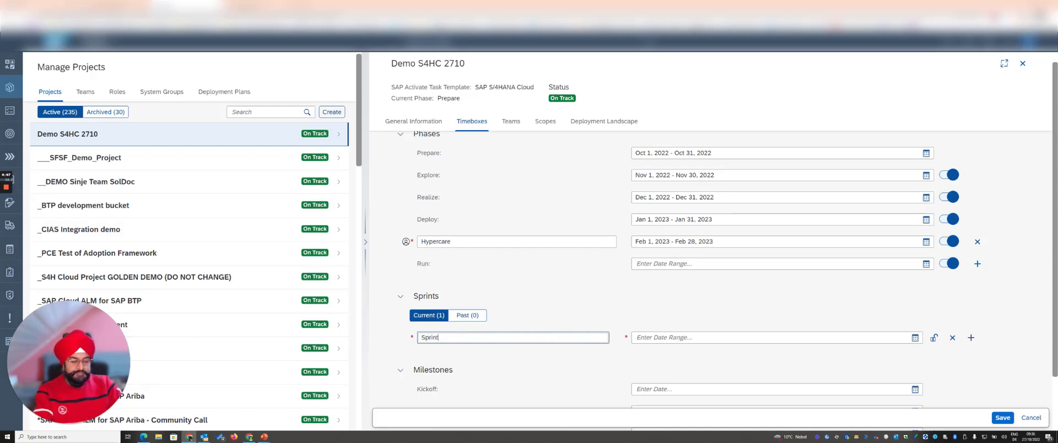
text(_2)
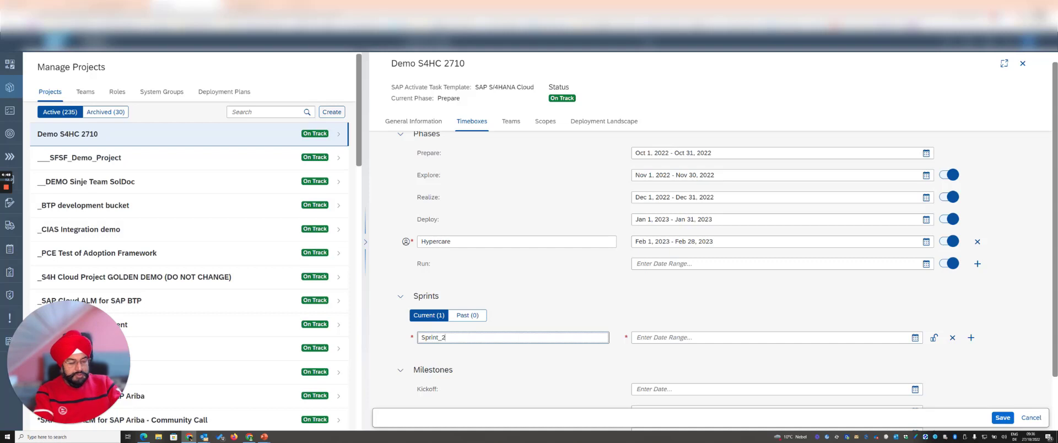
text(710)
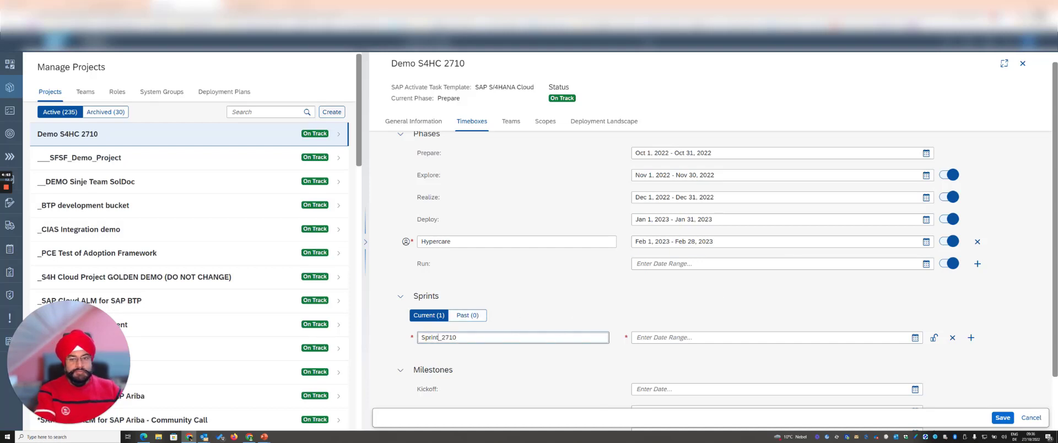
text(1)
key(Tab)
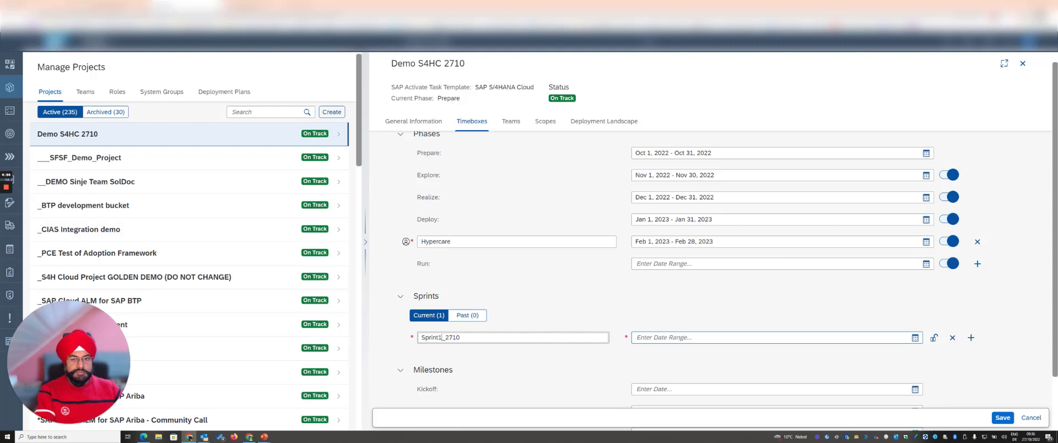
Step: Set the sprint's date range to Dec 1, 2022 - Dec 15, 2022 and save the project
click(915, 338)
click(745, 218)
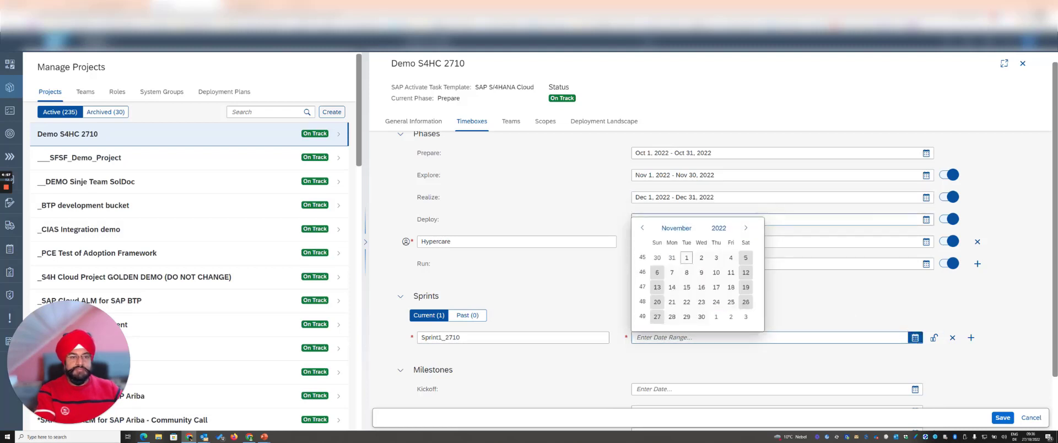
click(744, 228)
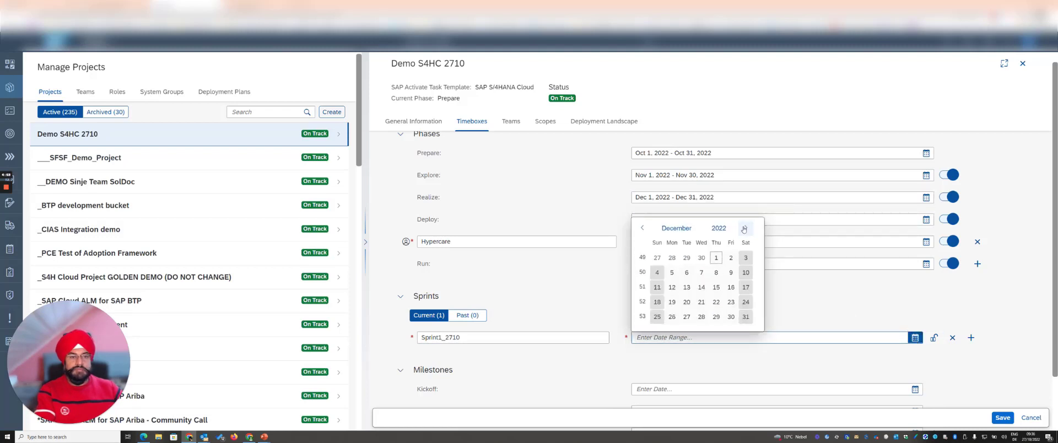
click(717, 258)
click(717, 288)
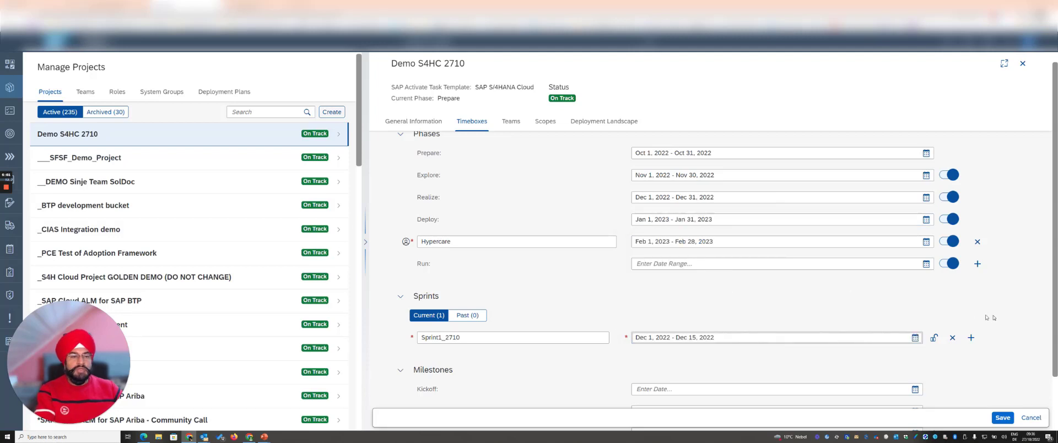
scroll(988, 317, down, 2)
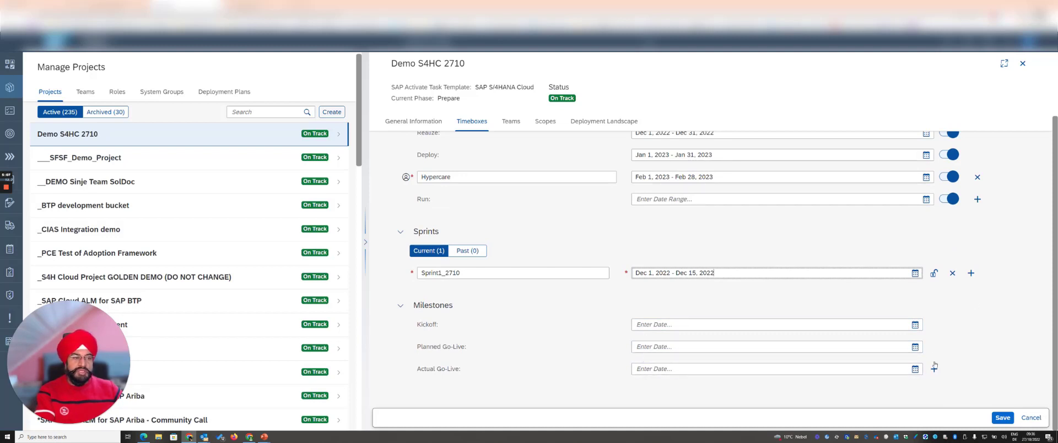
click(1003, 417)
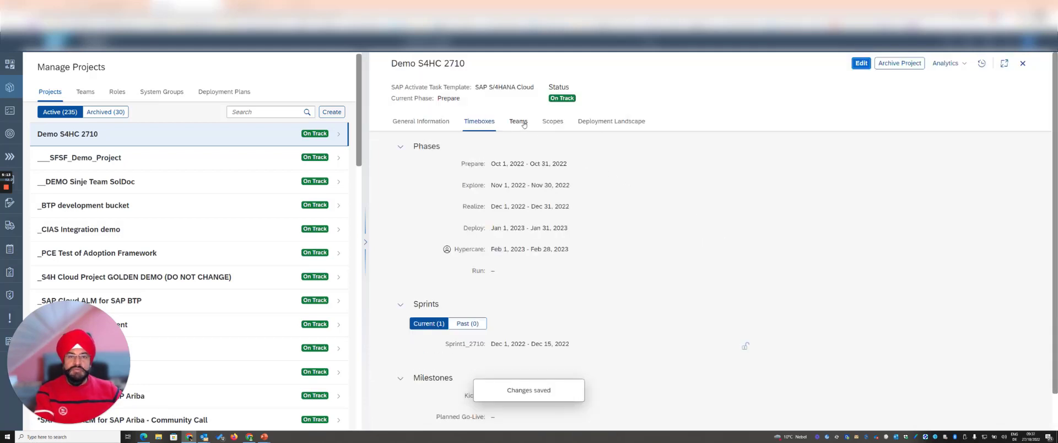
Step: Start a new team for the project Demo S4HC 2710 and name it "Business Experts"
click(518, 122)
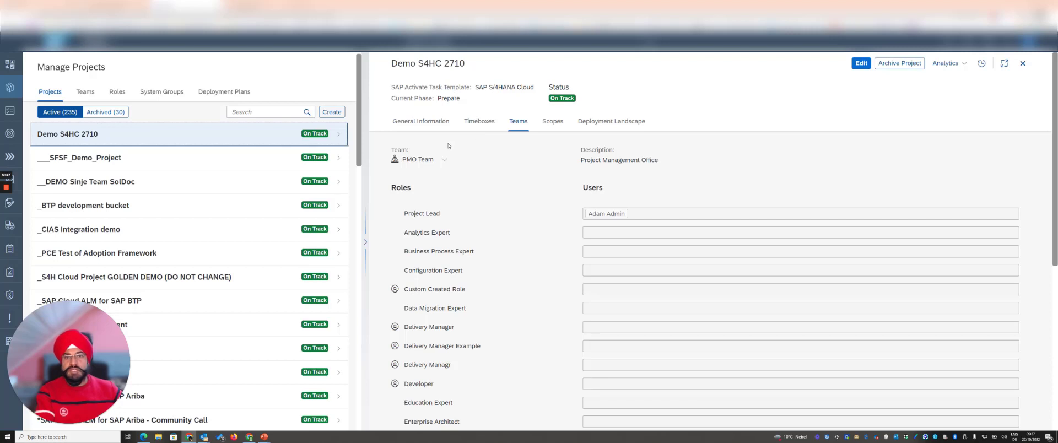
click(86, 93)
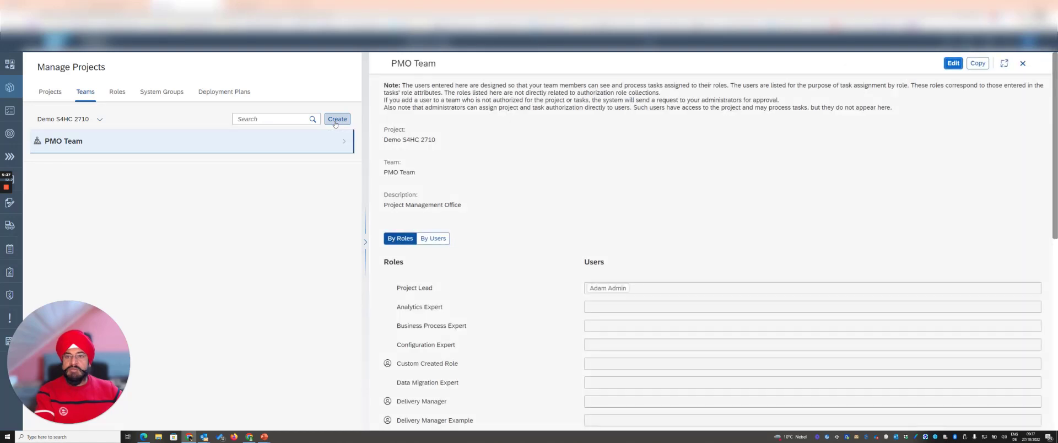
click(336, 121)
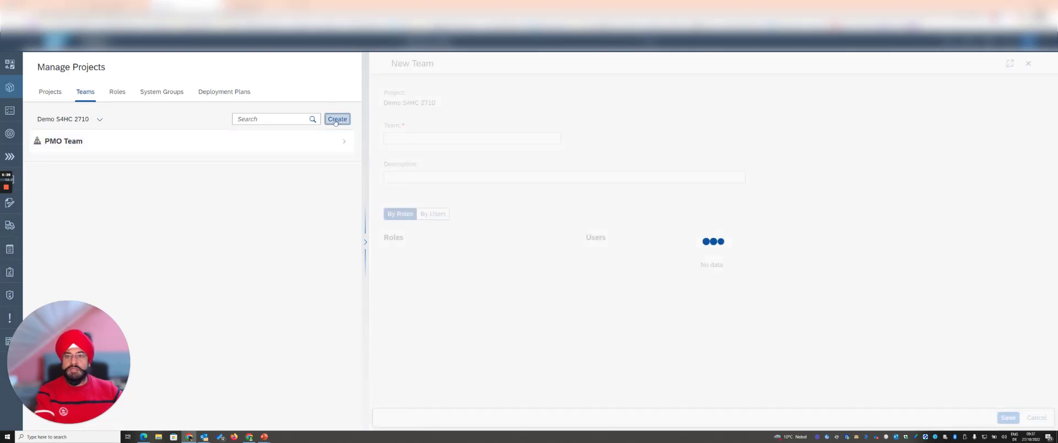
click(451, 139)
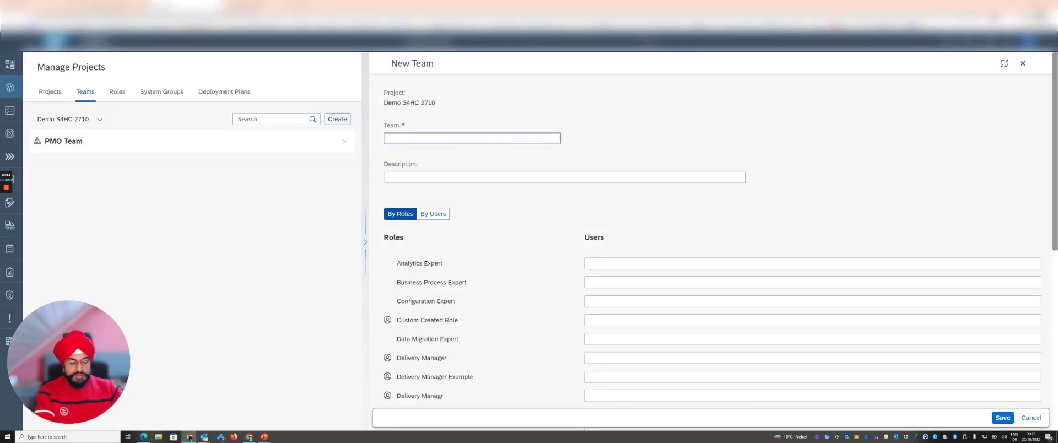
text(A)
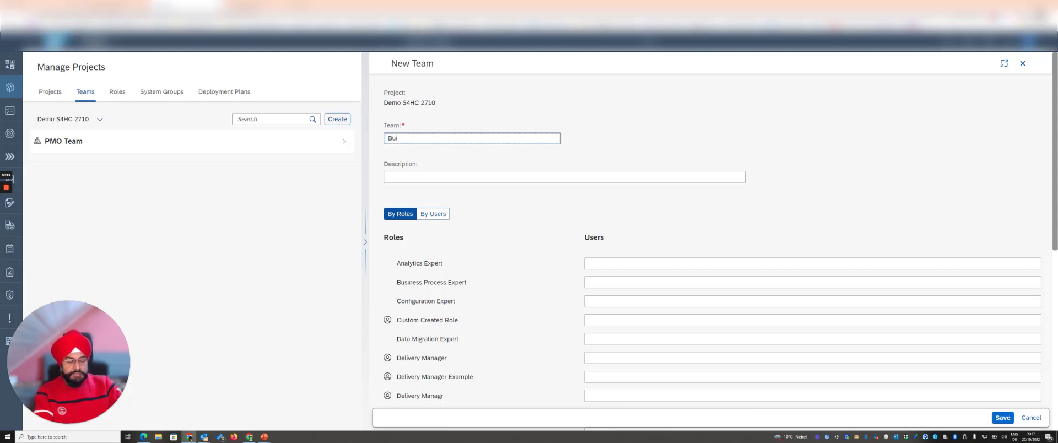
text(usine)
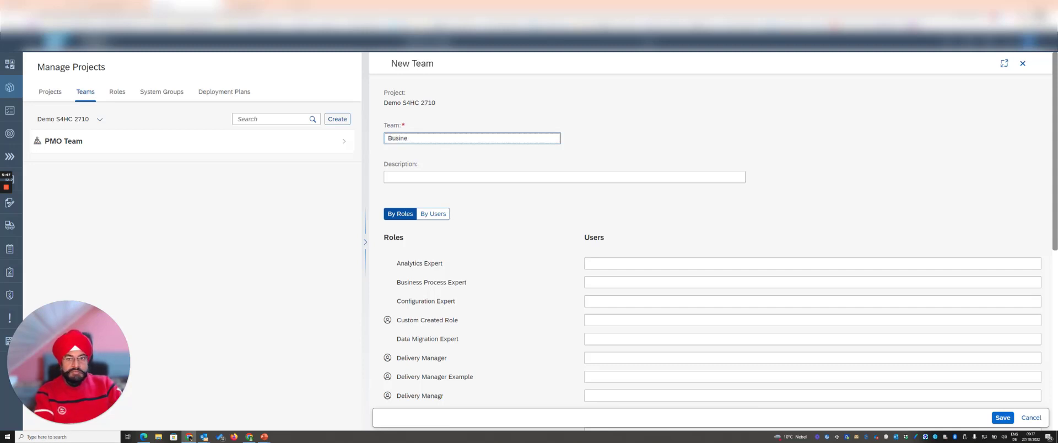
text(nsss Exp)
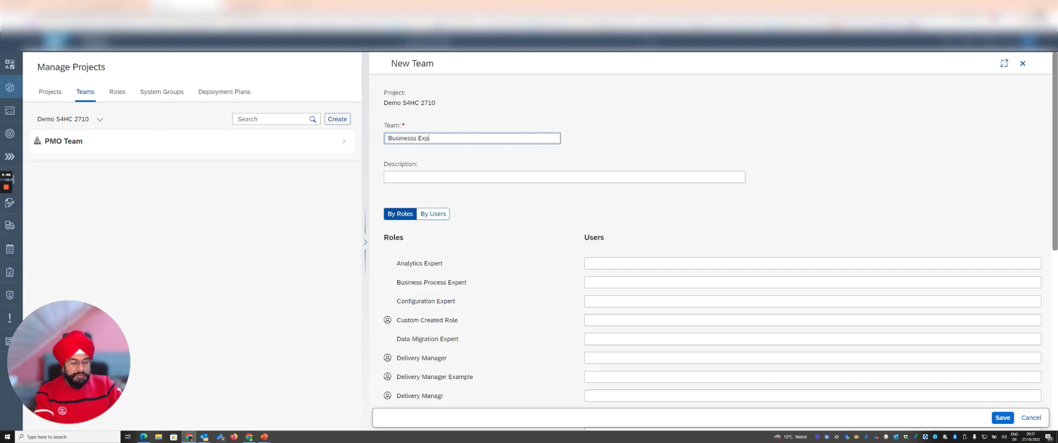
text(erts)
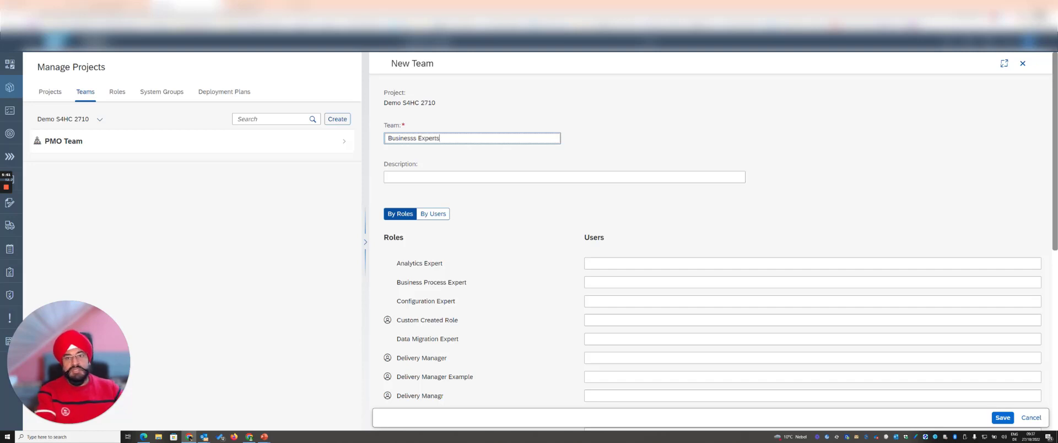
click(416, 137)
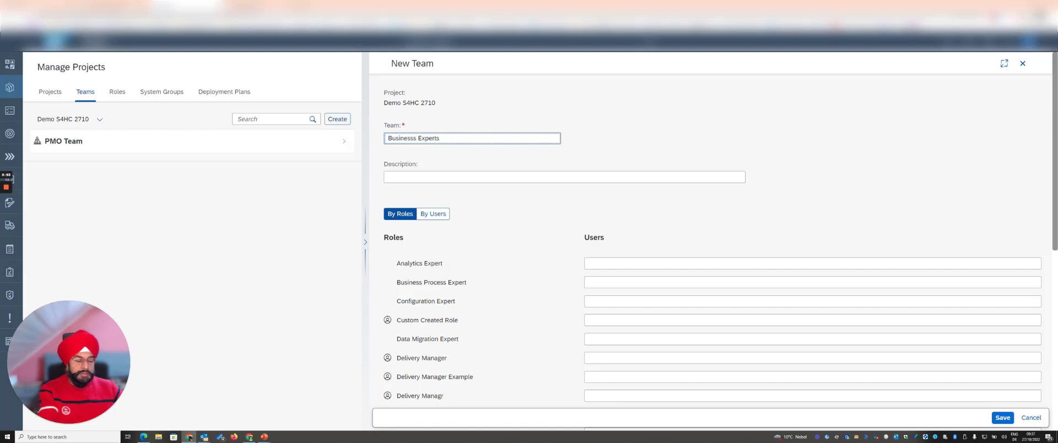
key(BackSpace)
click(439, 175)
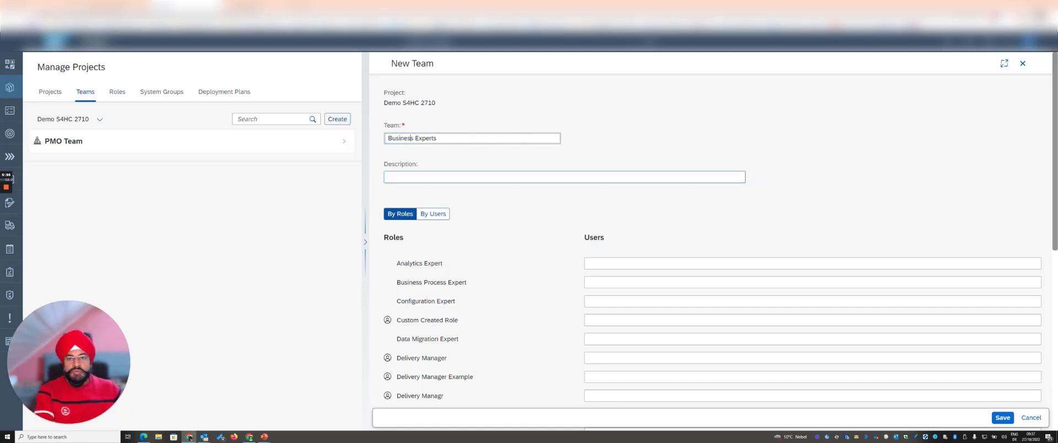
Step: Assign the suggested business user to the new team's Business Process Expert role and save the team
click(615, 282)
text(bet)
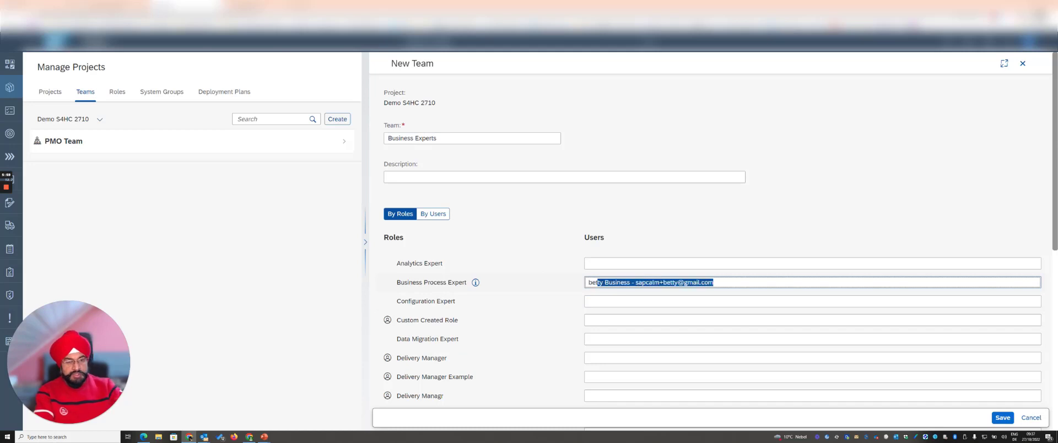
click(619, 295)
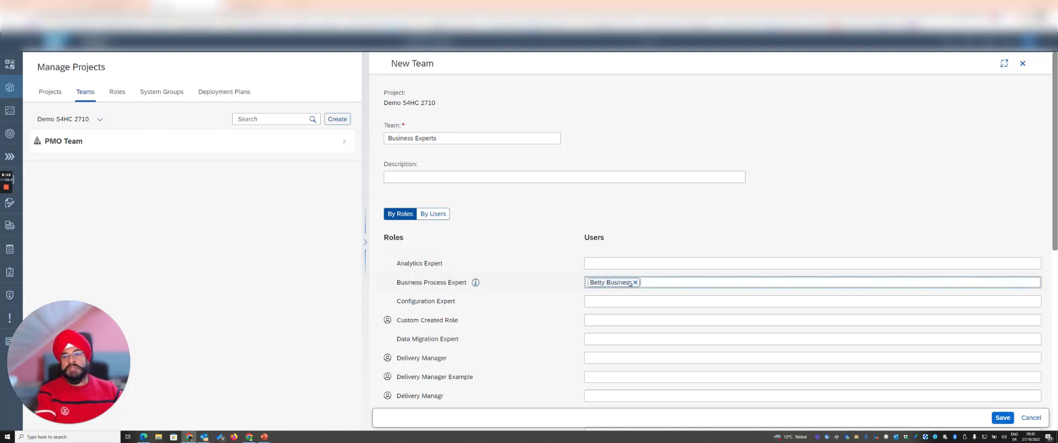
click(1003, 417)
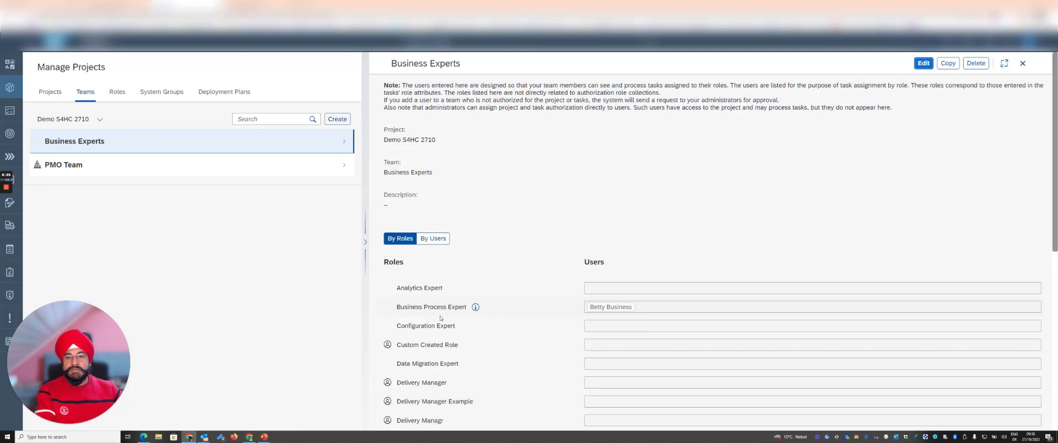
Step: Review the saved team's role list and examine the description of the custom role Delivery Manager
scroll(441, 318, down, 2)
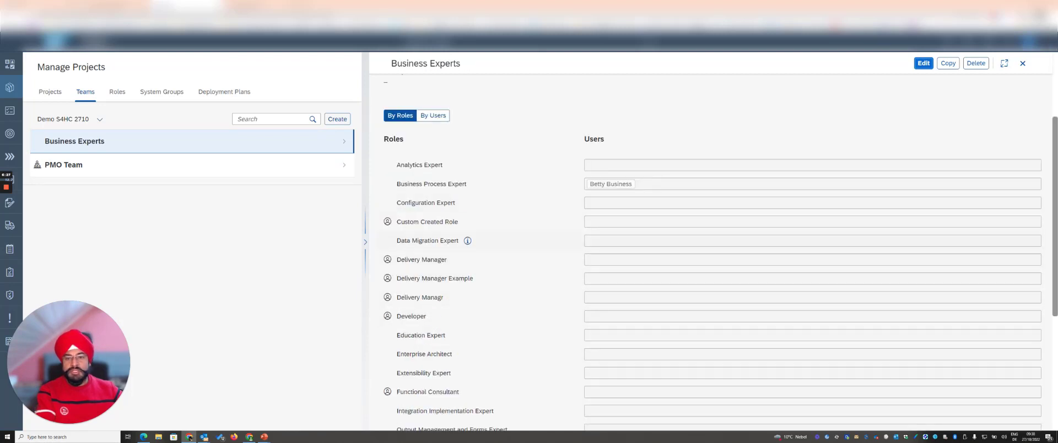
scroll(406, 232, up, 2)
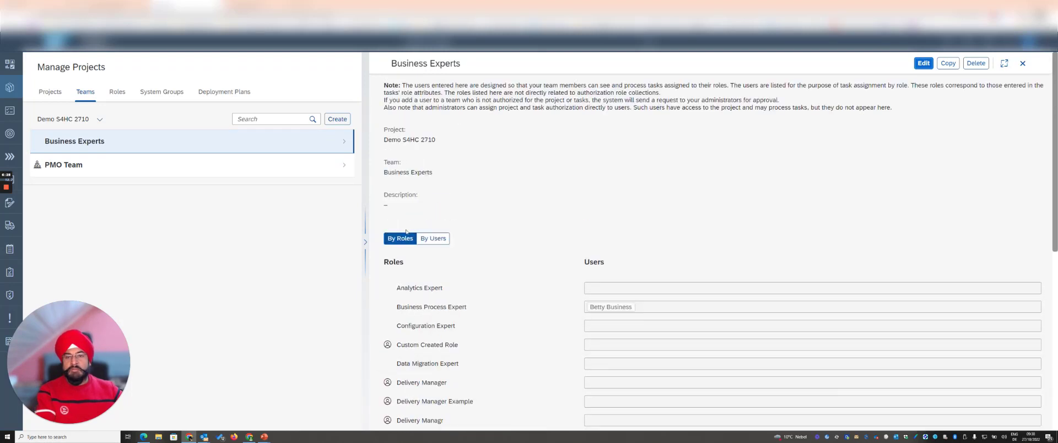
click(117, 92)
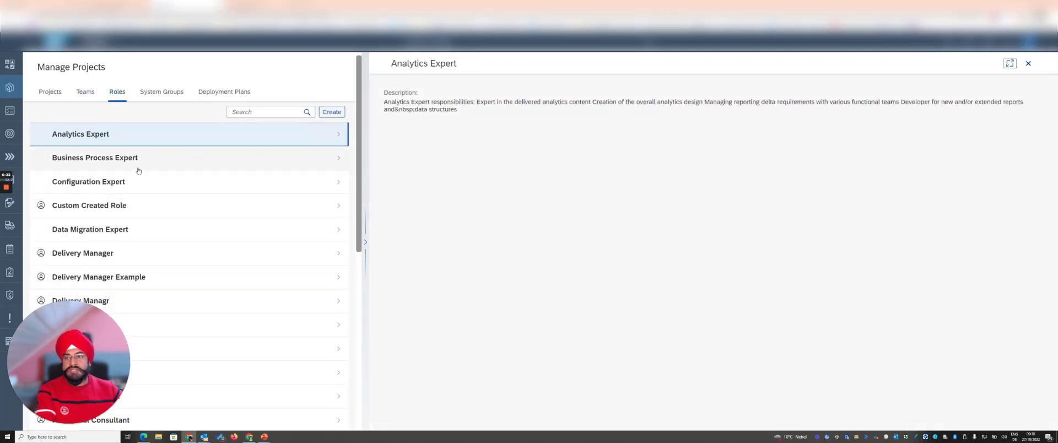
click(133, 253)
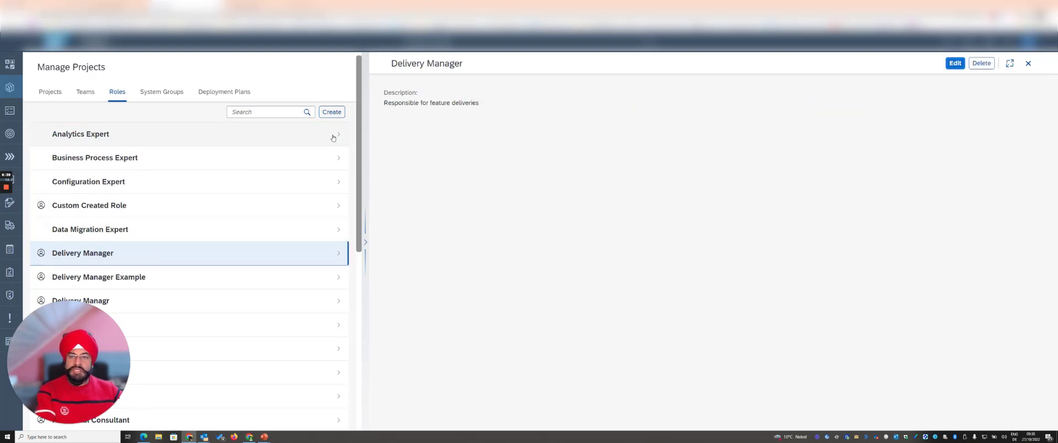
Step: Return to the project Demo S4HC 2710 and review its team assignments and defined scopes
click(57, 92)
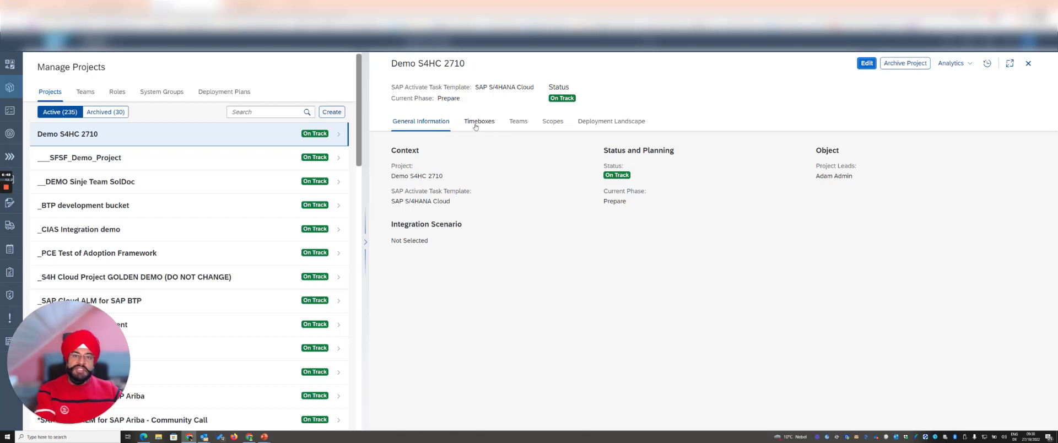
click(516, 121)
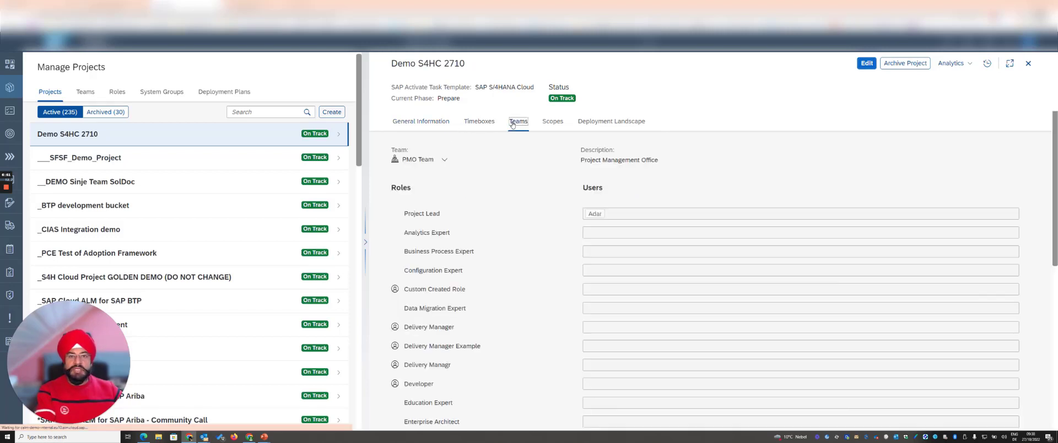
click(553, 121)
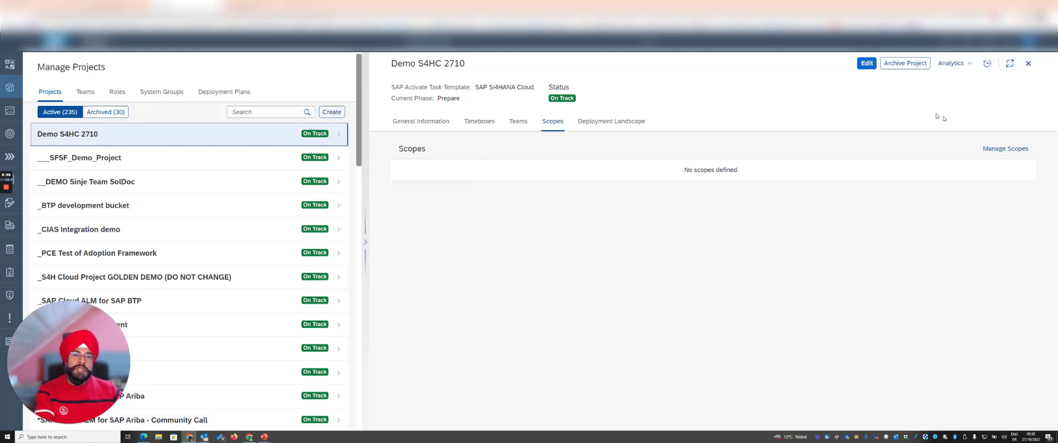
Step: Start a new scope for the project Demo S4HC 2710 and name it "Plant Berlin"
click(1003, 149)
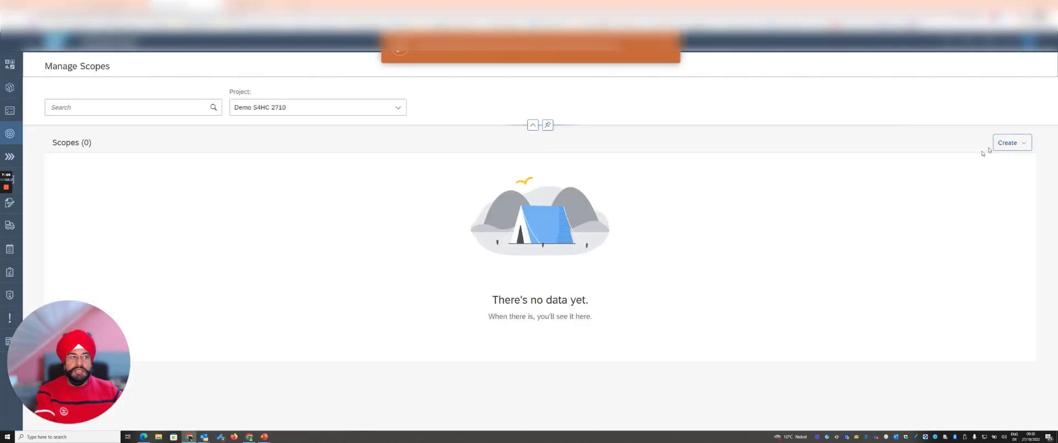
click(1007, 143)
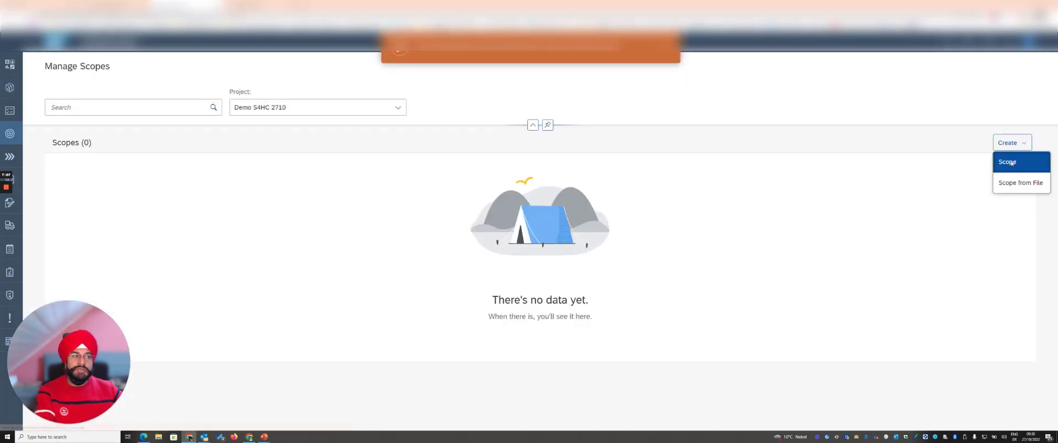
click(1011, 162)
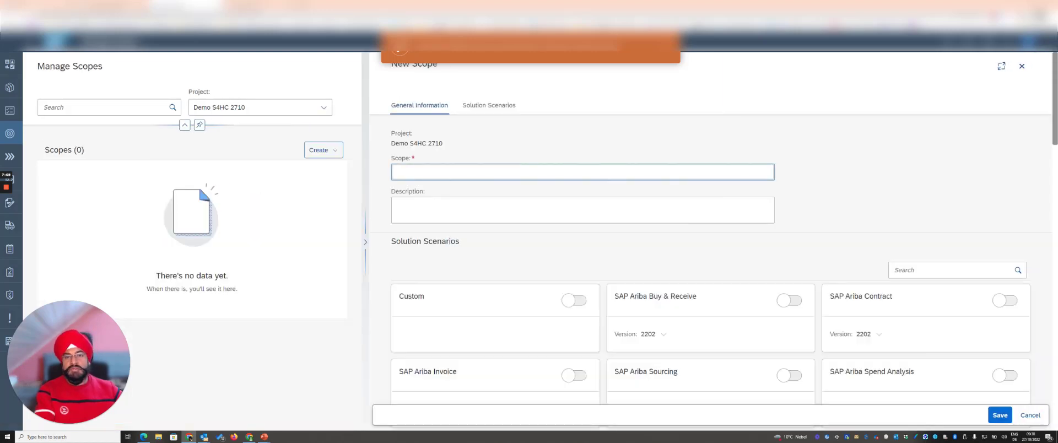
text(Pla)
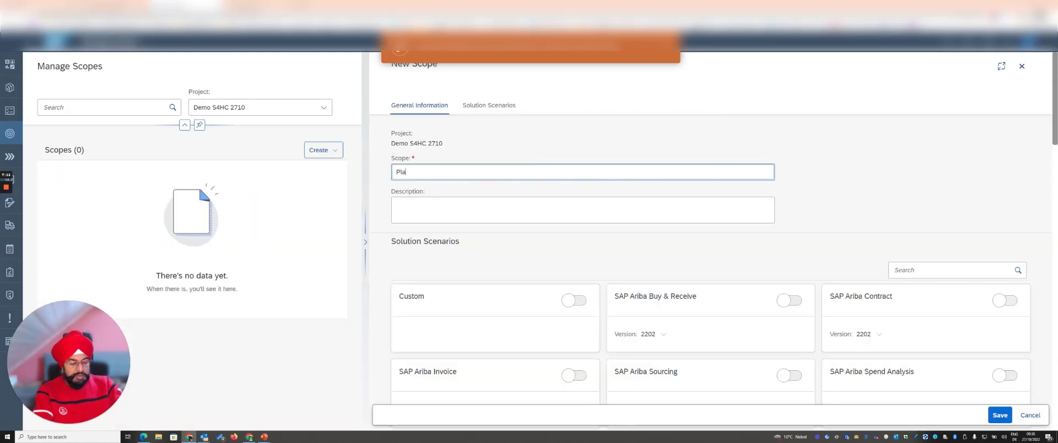
text(nt Berlin)
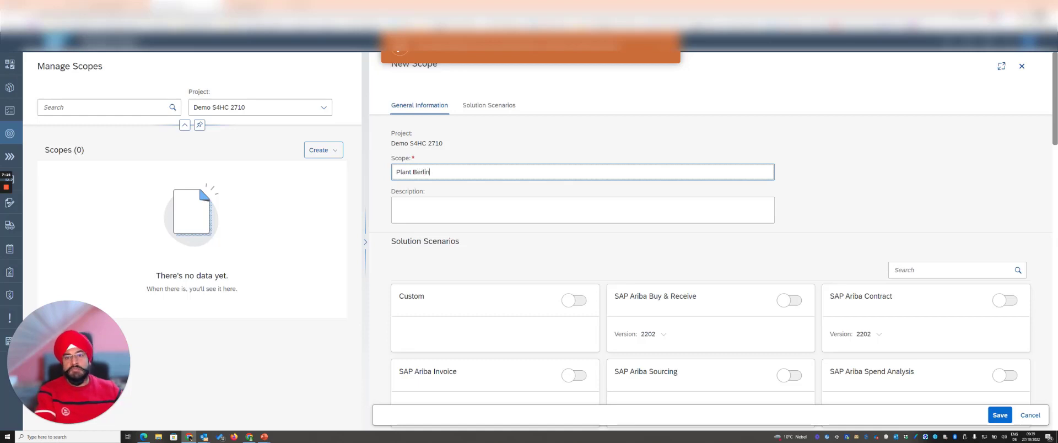
click(657, 191)
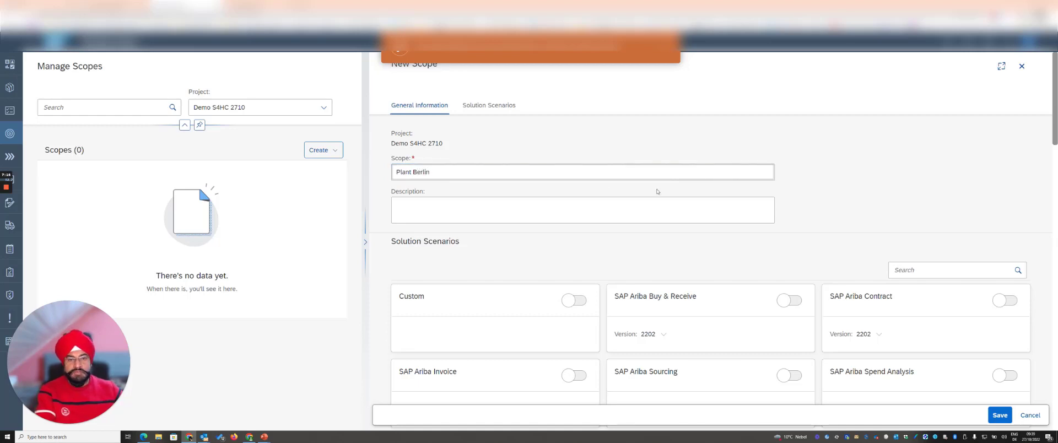
Step: Include the solution scenario SAP Best Practices for SAP S/4HANA Cloud, version 2208, in the new scope and save it
scroll(684, 191, down, 2)
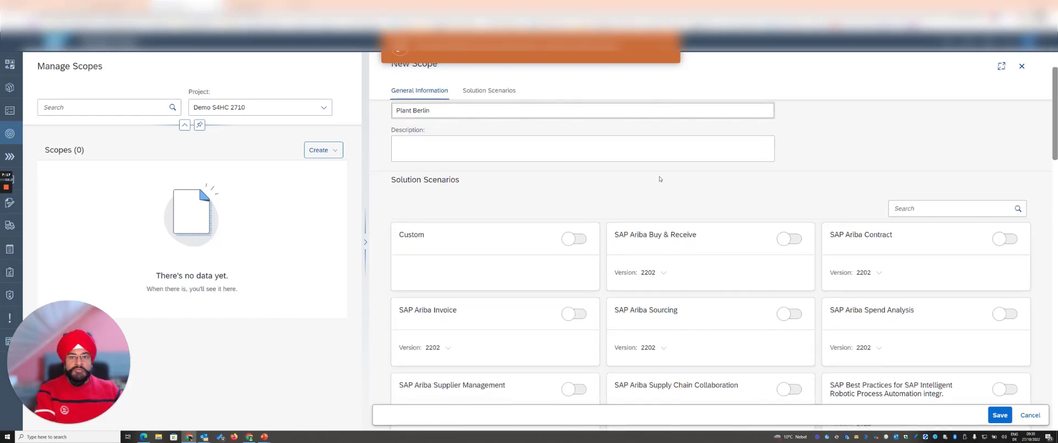
scroll(689, 175, down, 2)
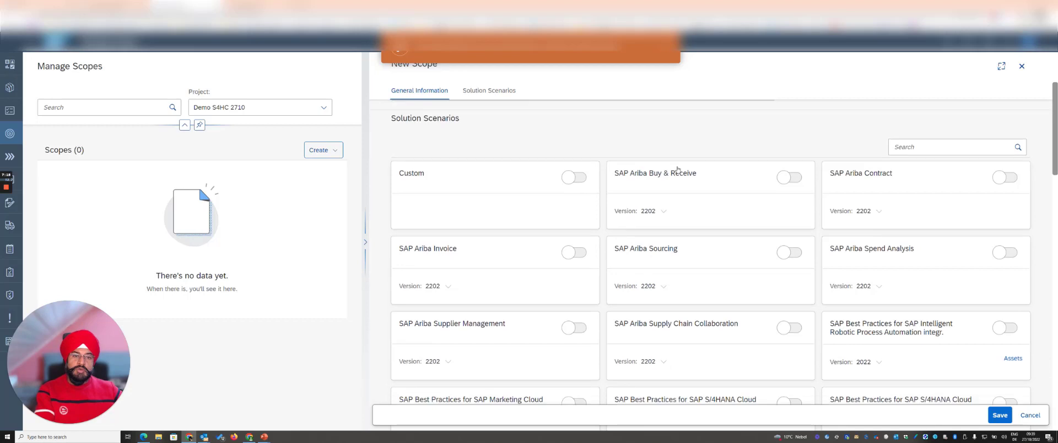
click(664, 53)
scroll(745, 140, down, 5)
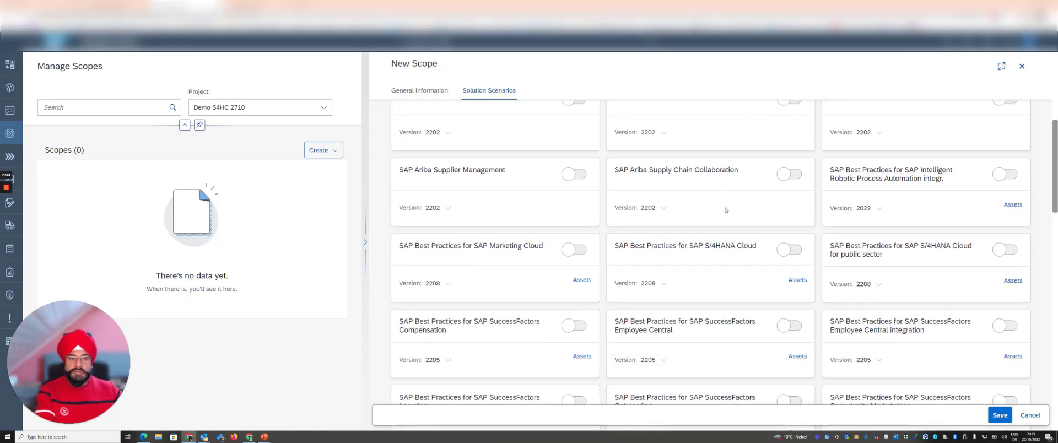
click(790, 250)
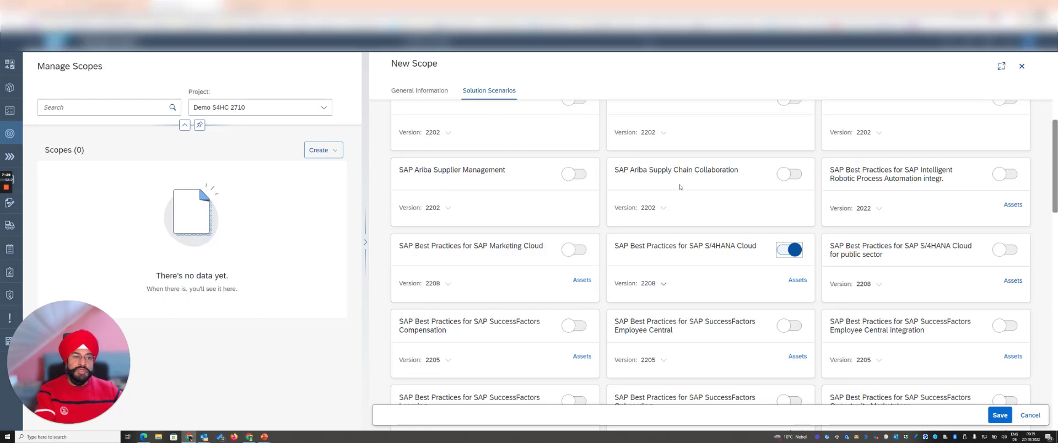
click(1000, 416)
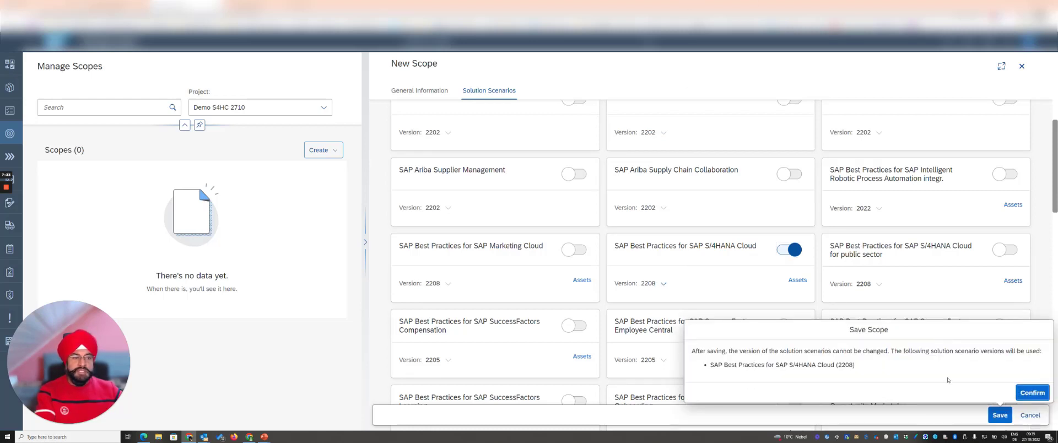
click(1019, 389)
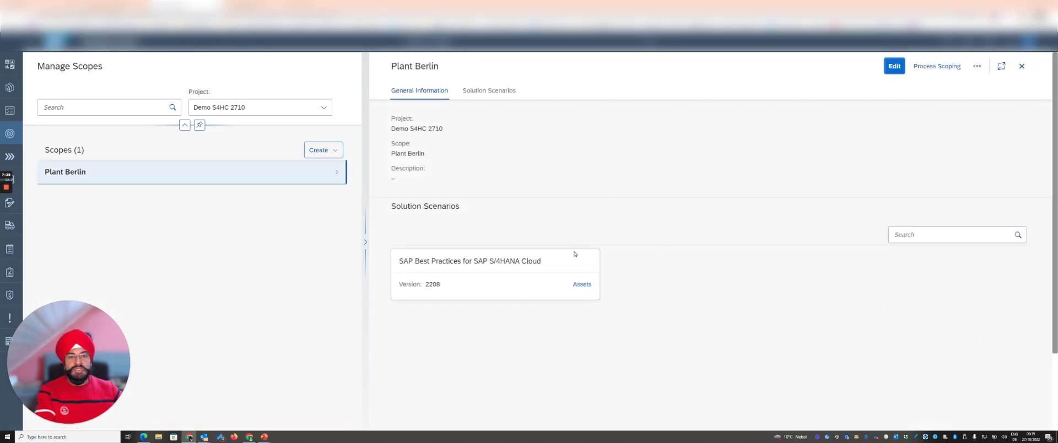
Step: Open process scoping for Plant Berlin and examine the available solution processes with their business process variants and countries
click(935, 66)
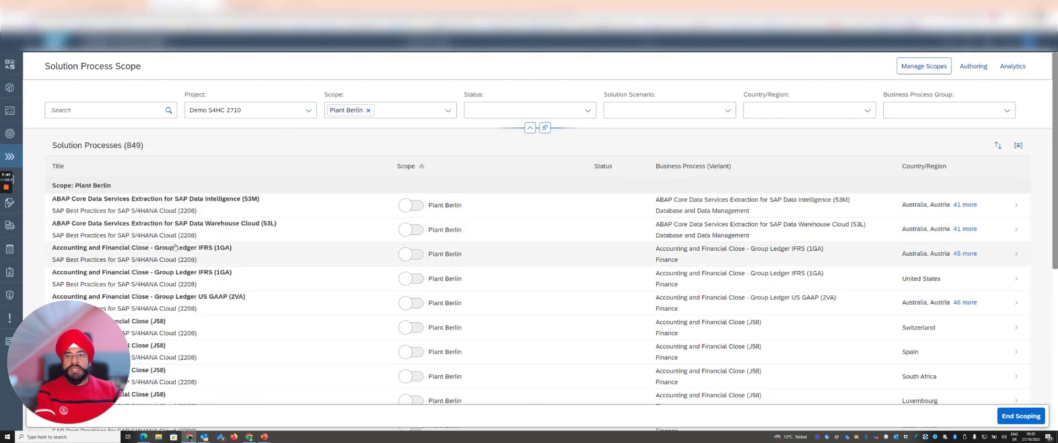
drag(91, 319, 815, 54)
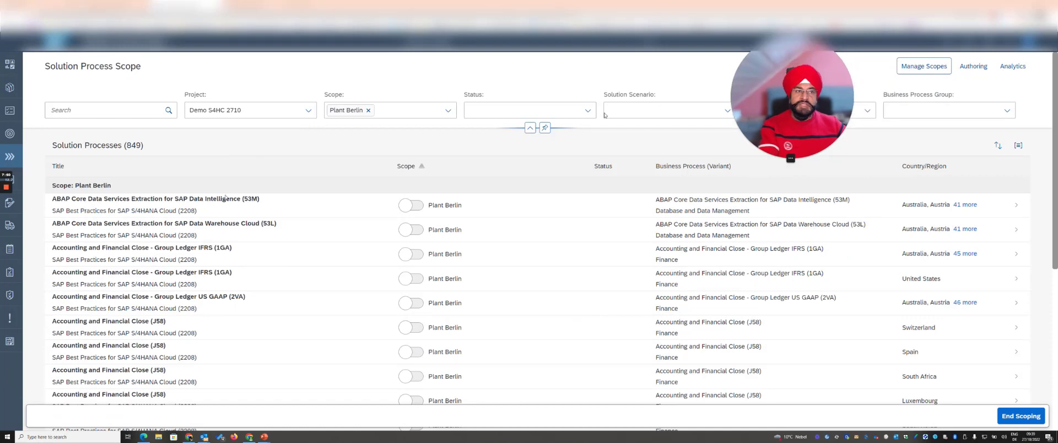
scroll(168, 283, down, 3)
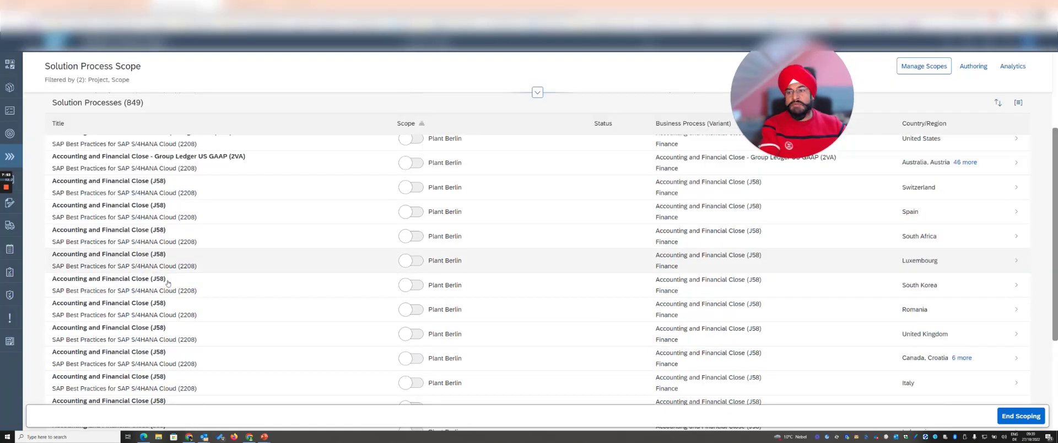
scroll(241, 276, up, 5)
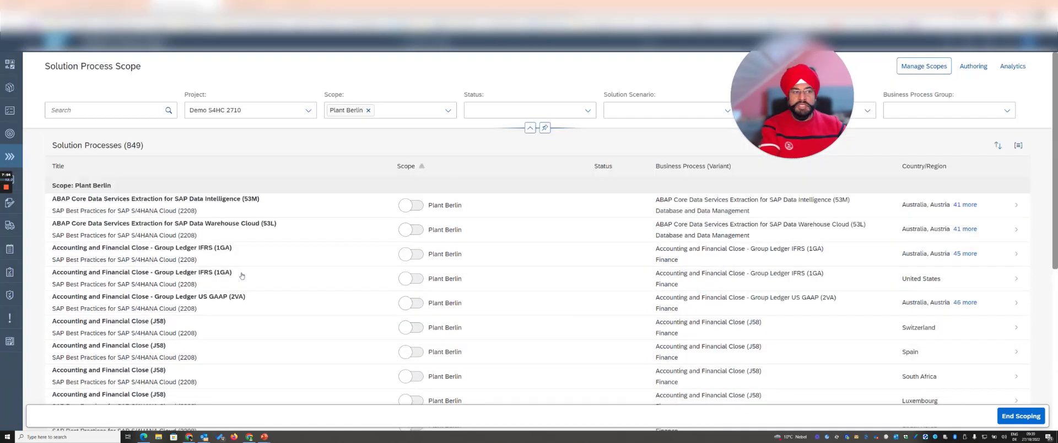
scroll(920, 308, down, 1)
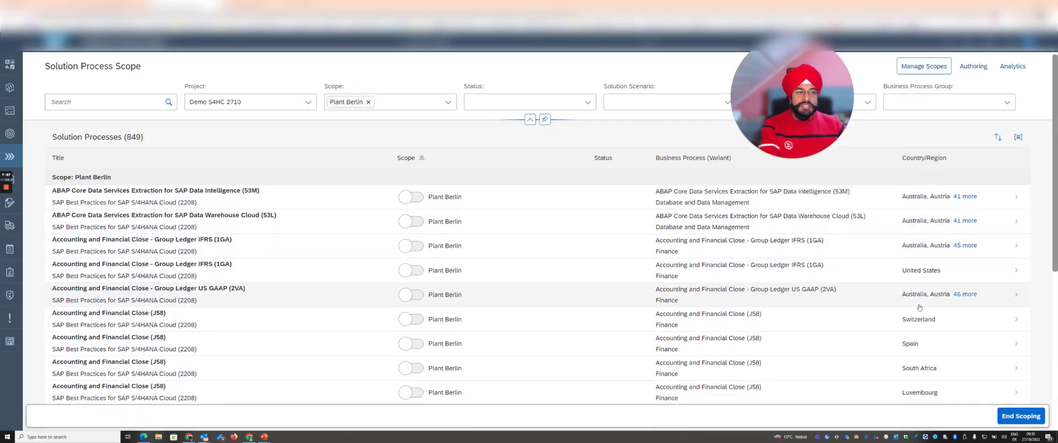
scroll(920, 307, down, 3)
scroll(915, 287, up, 3)
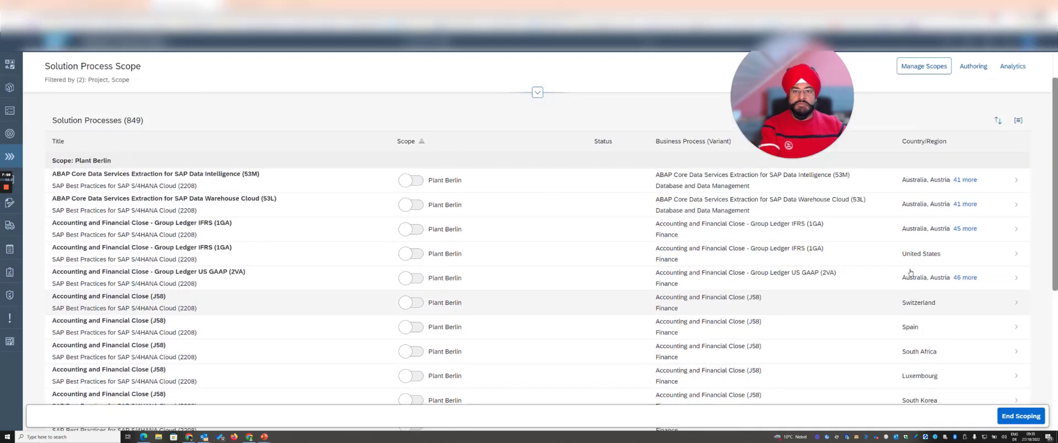
scroll(910, 273, up, 1)
Step: Add processes 53M, 53L and the multi-country Accounting and Financial Close - Group Ledger IFRS (1GA) to the Plant Berlin scope and end scoping
click(411, 205)
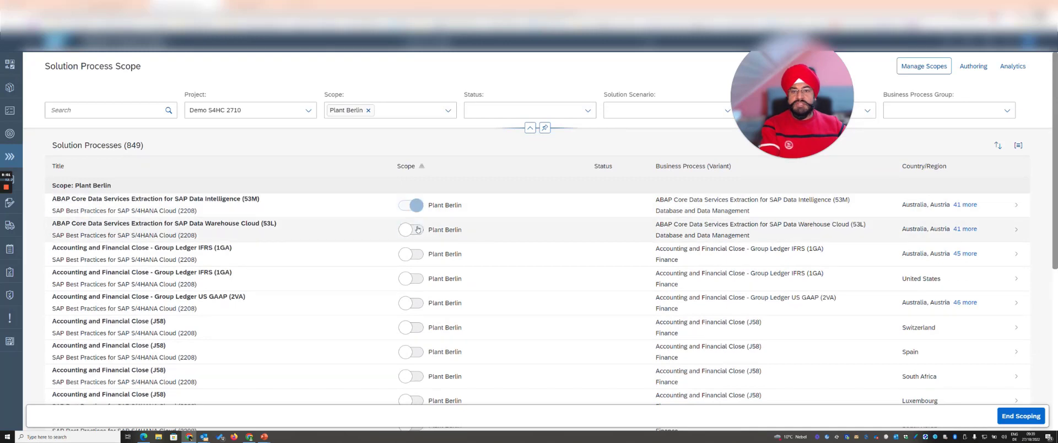
click(417, 230)
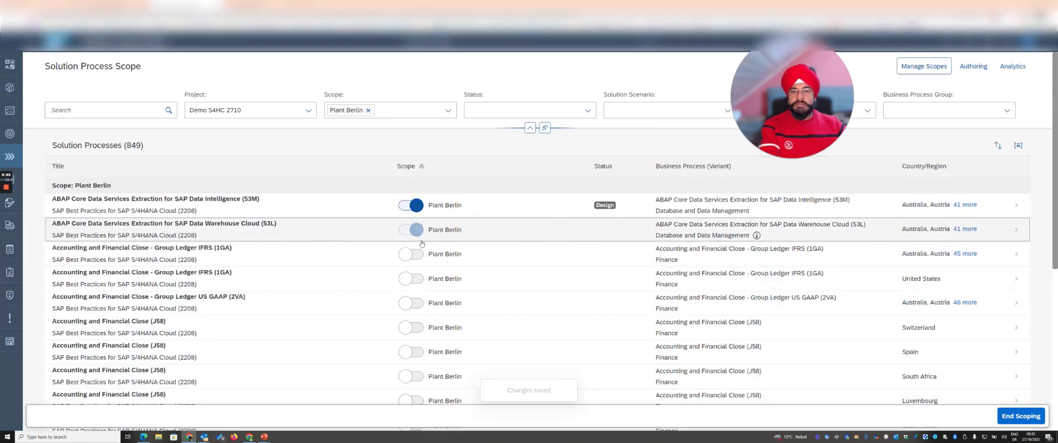
click(412, 254)
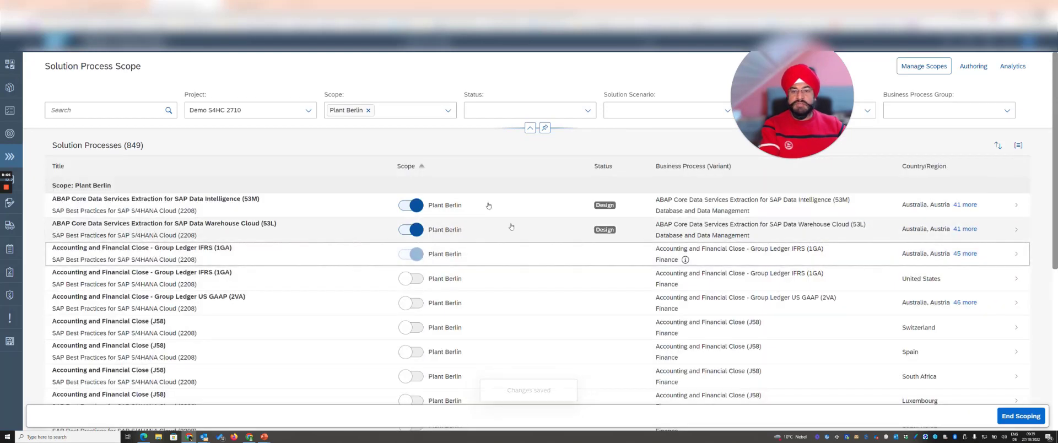
click(1036, 422)
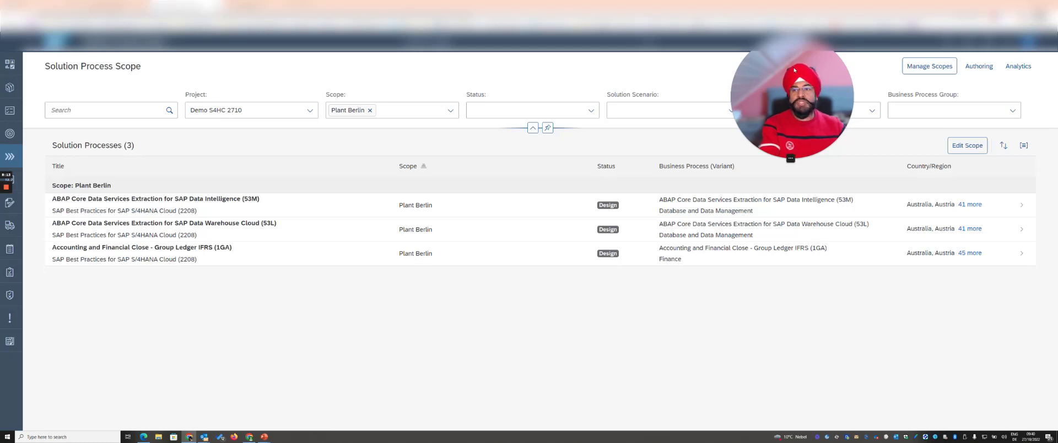
drag(794, 70, 746, 310)
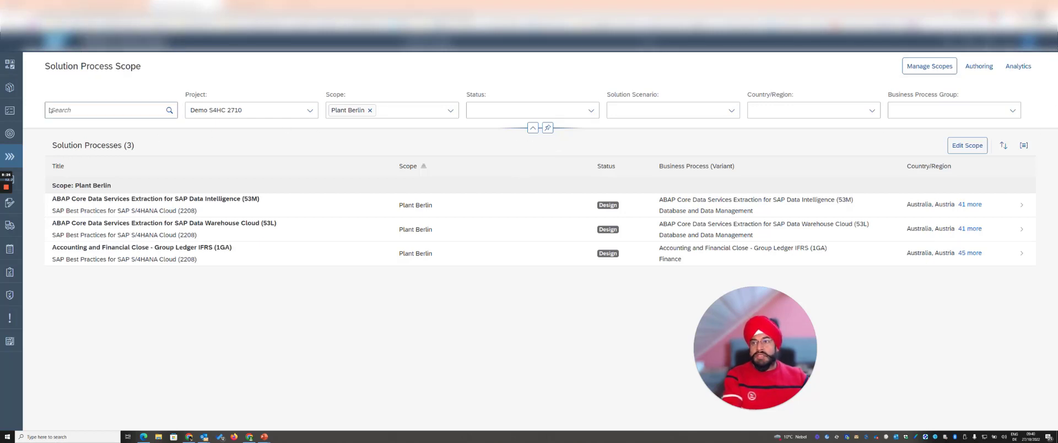
Step: Return to the project Demo S4HC 2710 and examine the deployment plan and system groups in its deployment landscape
click(11, 89)
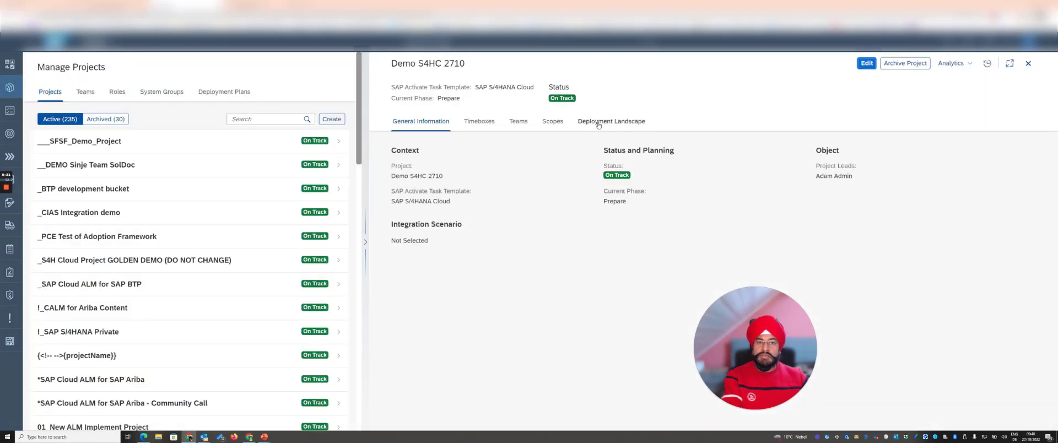
click(600, 123)
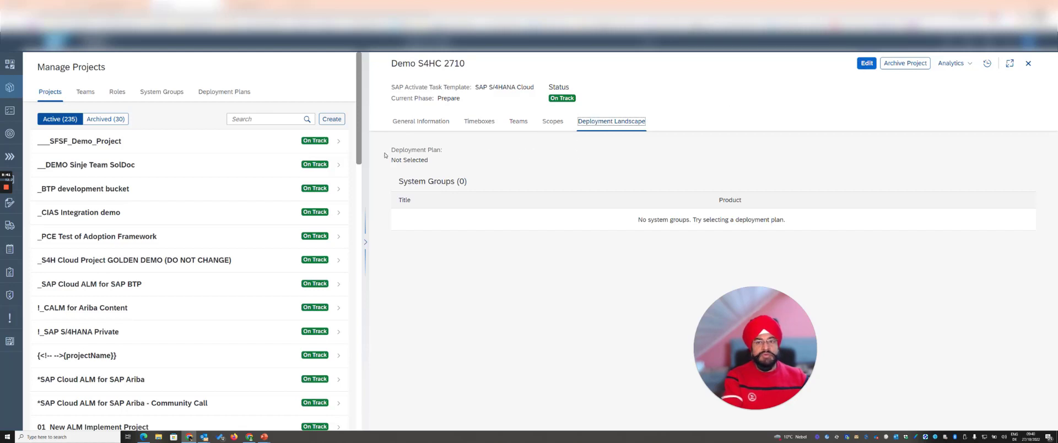
drag(392, 150, 442, 151)
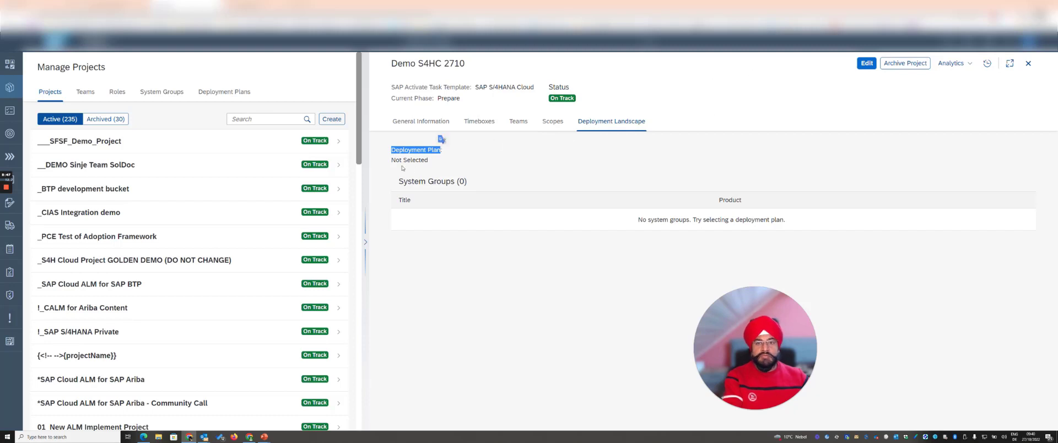
drag(429, 161, 391, 161)
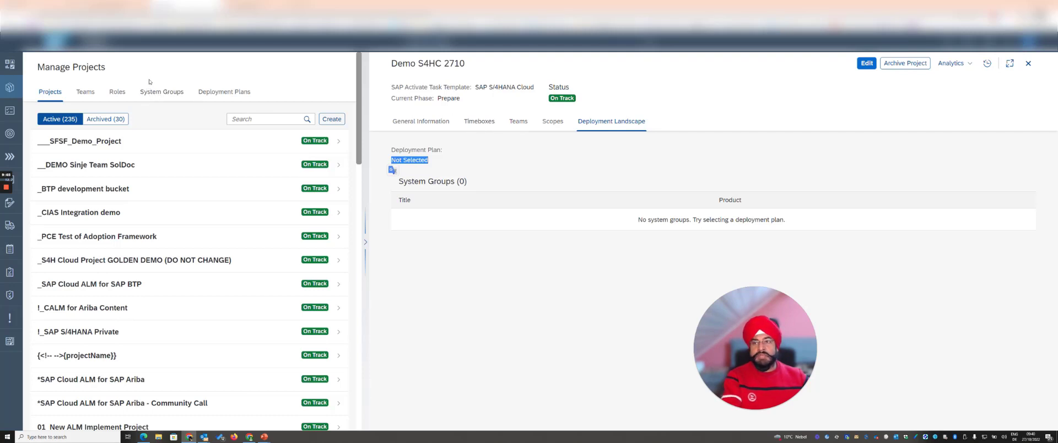
Step: Create a new system group titled S4HC SG 2710 for the product SAP S/4HANA Cloud
click(157, 93)
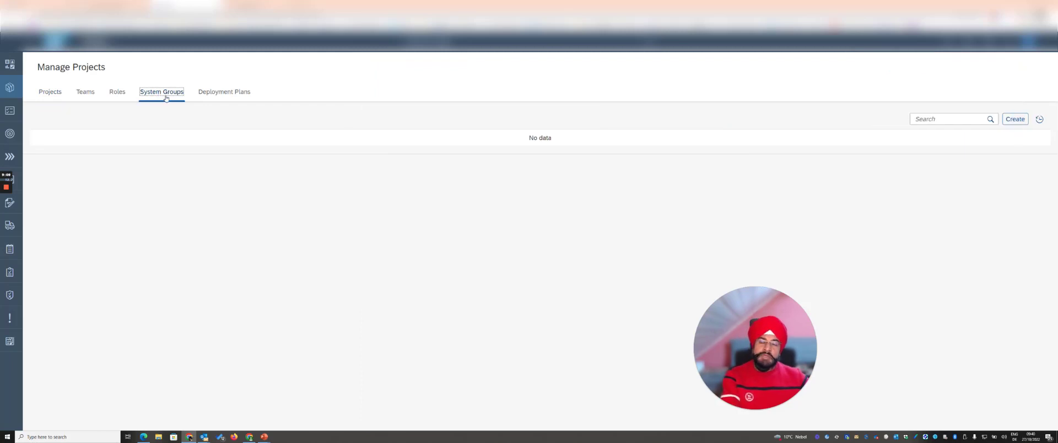
click(1015, 119)
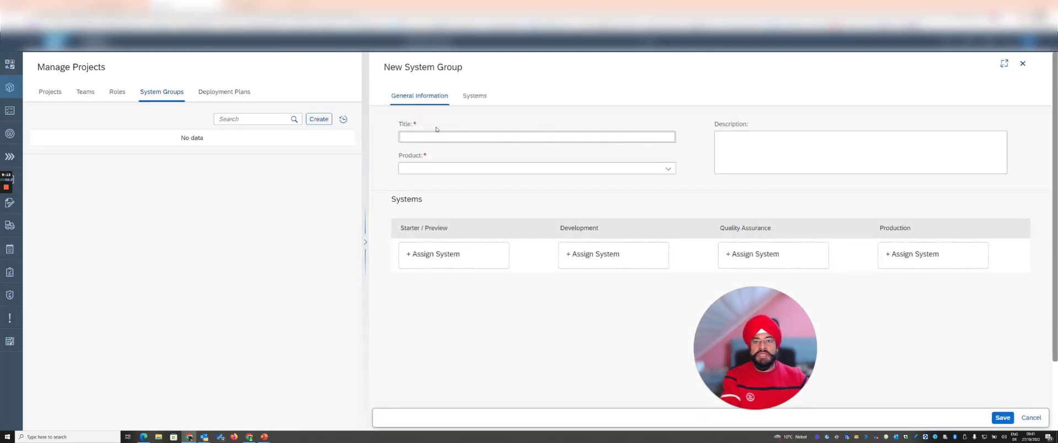
text(S4HC SG 2710)
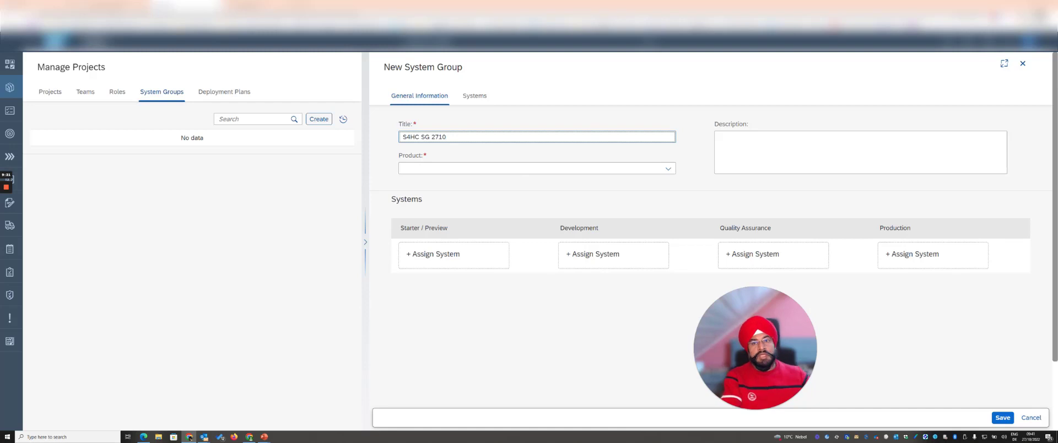
click(668, 169)
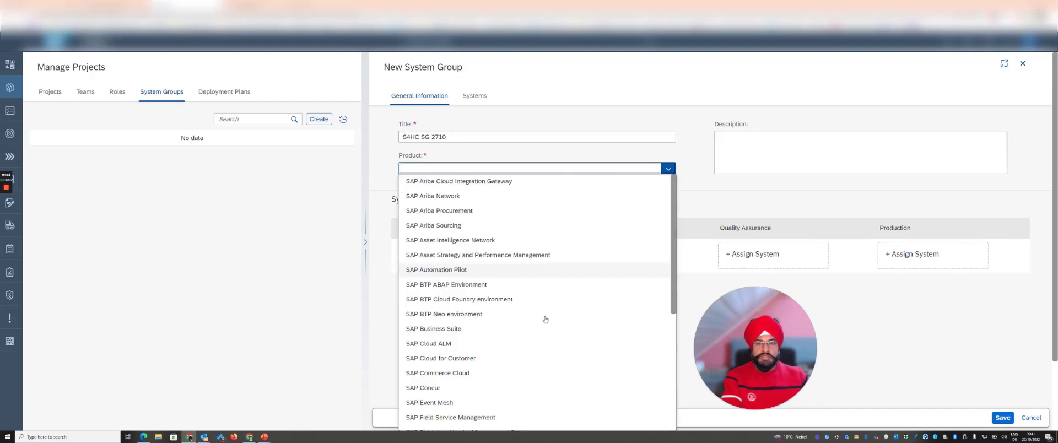
scroll(516, 331, down, 5)
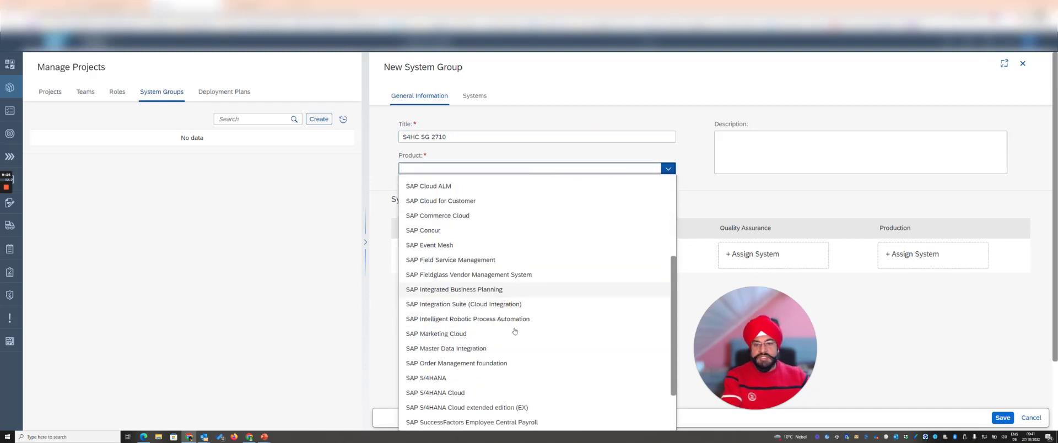
scroll(515, 331, down, 2)
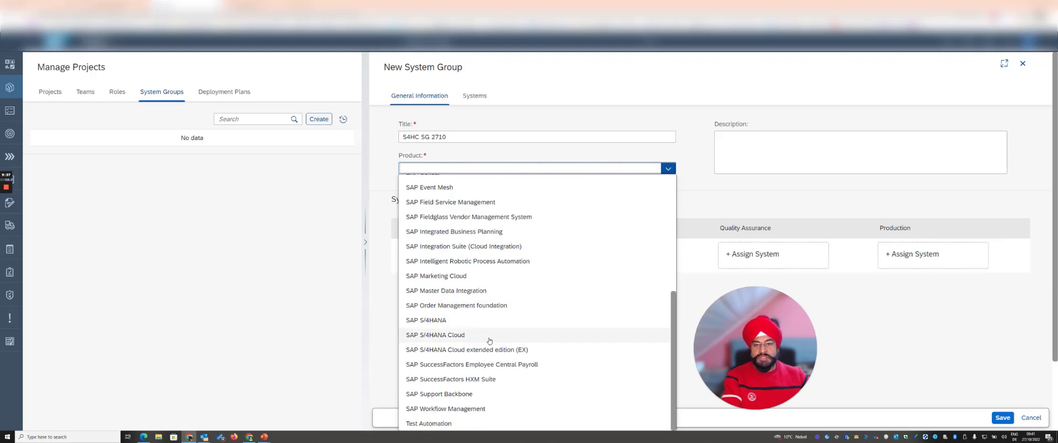
click(490, 335)
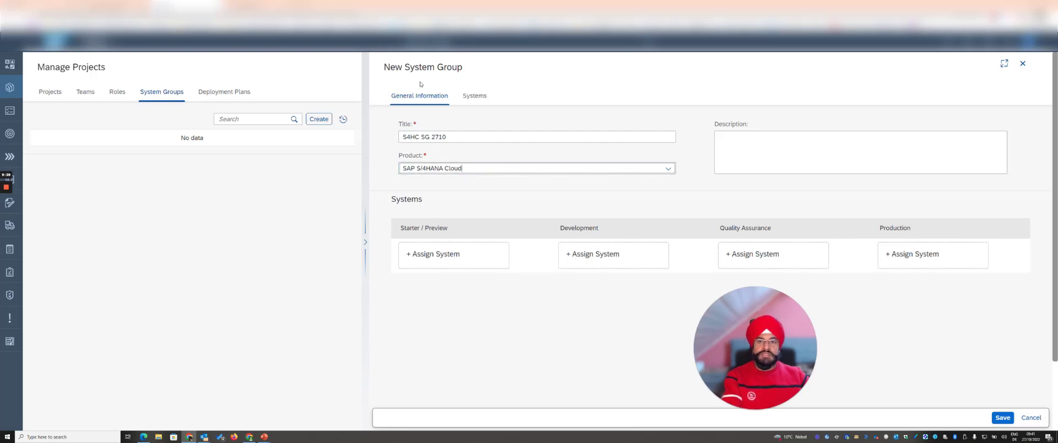
Step: Assign S/4 Hana Cloud Demo as the group's Quality Assurance system and MyS4HANACloud_01 as its Production system
click(604, 263)
click(739, 255)
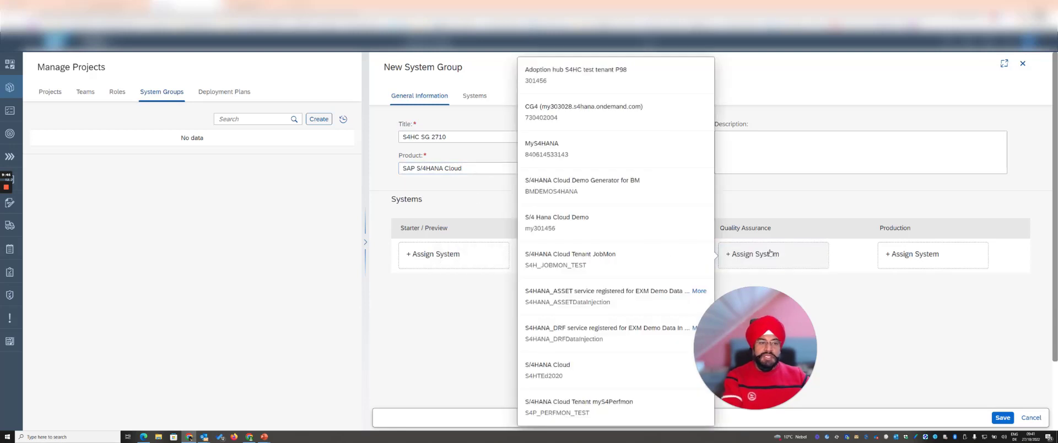
click(566, 219)
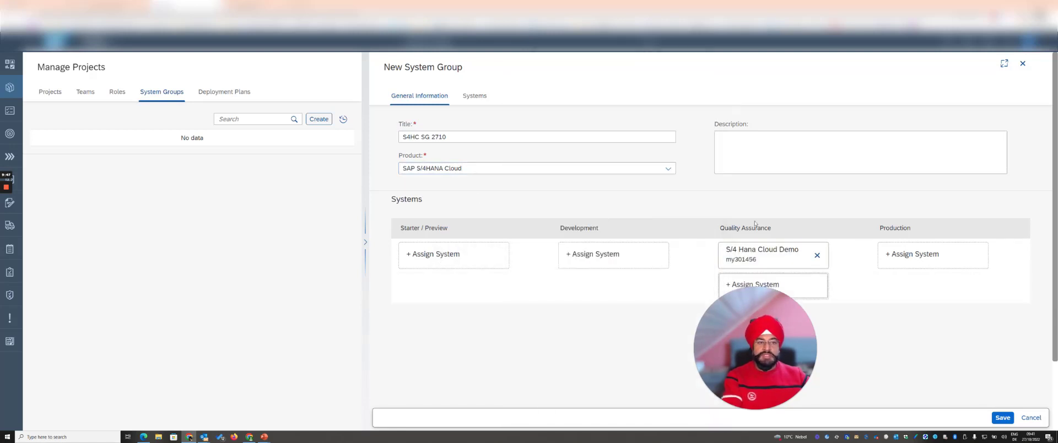
click(885, 260)
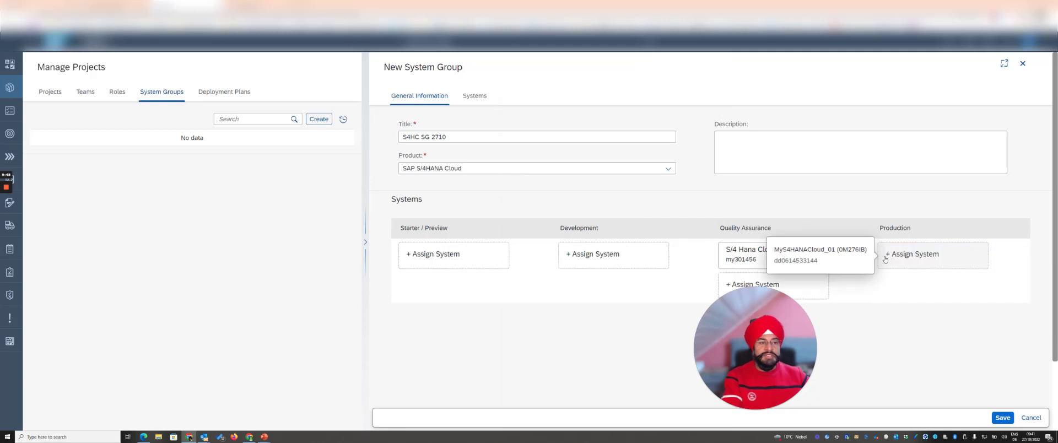
click(827, 256)
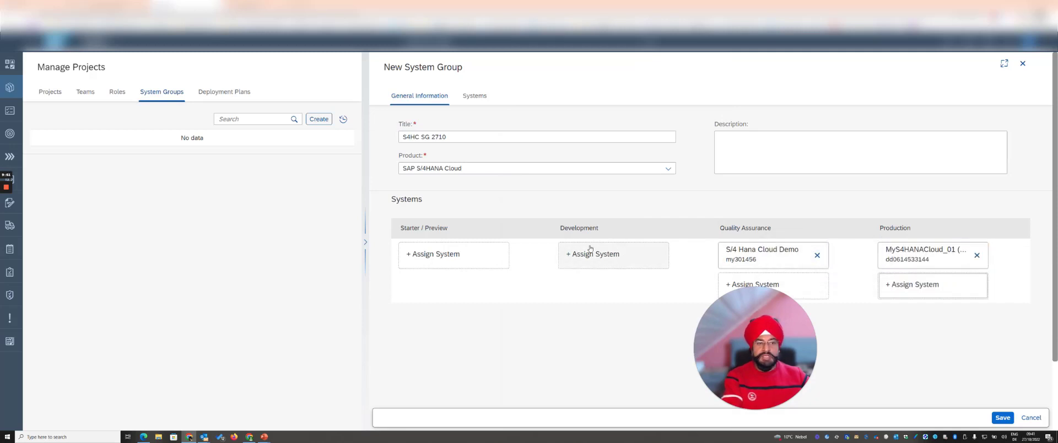
Step: Add S/4HANA Cloud Demo Generator for BM as a second Quality Assurance system and save the system group
click(756, 284)
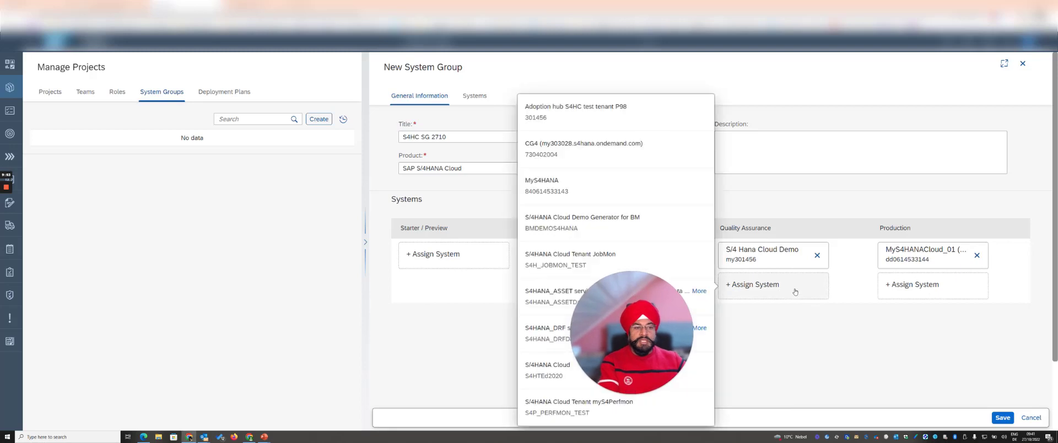
click(551, 223)
click(903, 328)
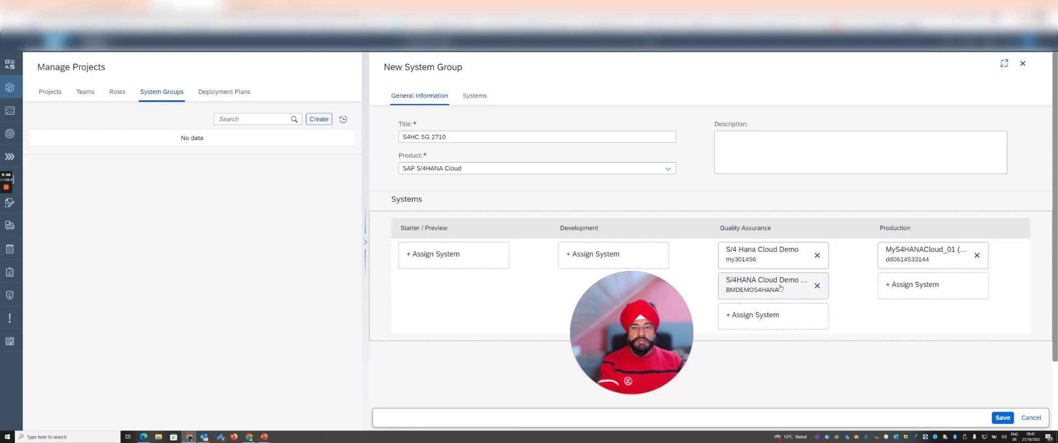
click(1003, 418)
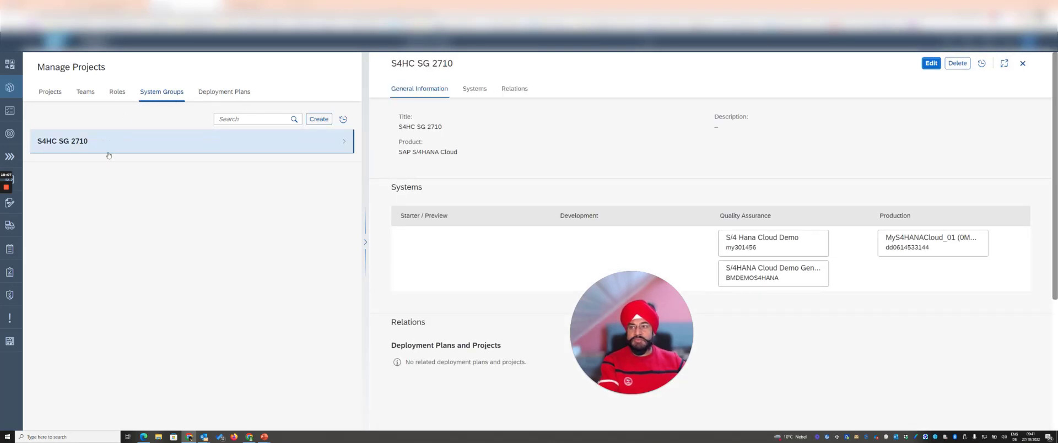
Step: Start a new deployment plan and title it S4HC DP 2710
click(222, 92)
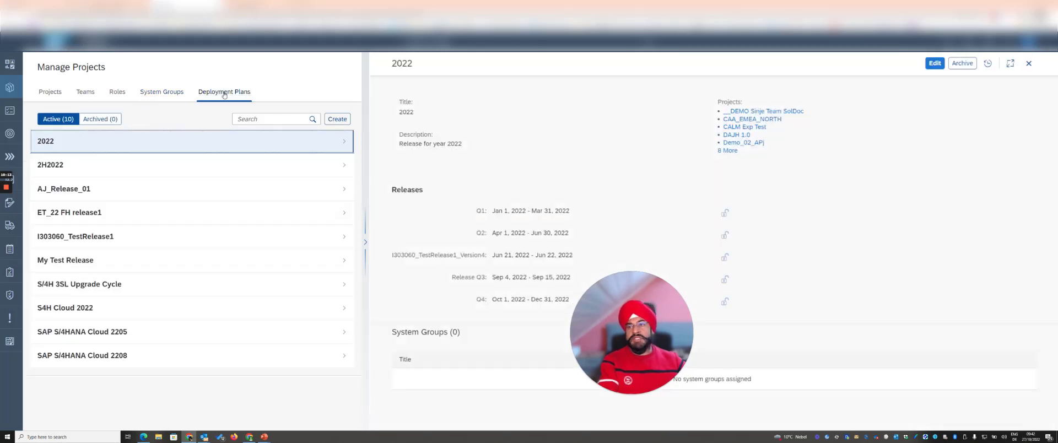
click(335, 119)
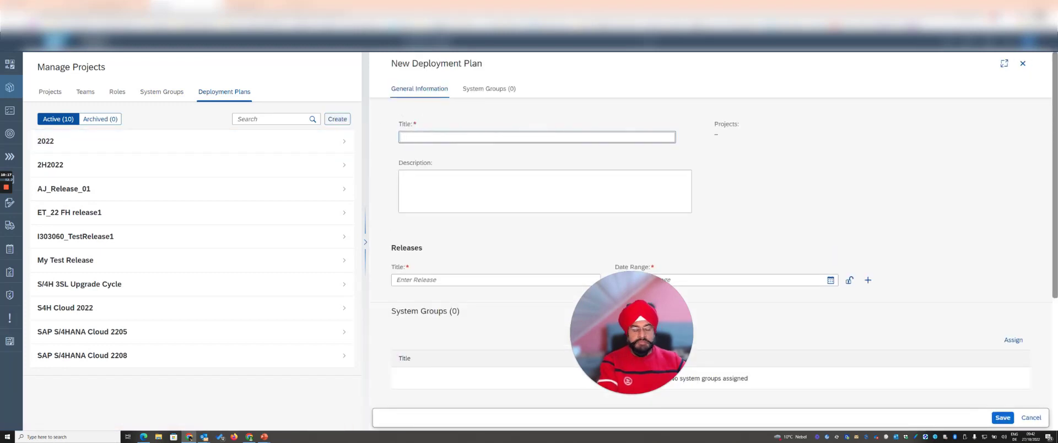
text(S4HC )
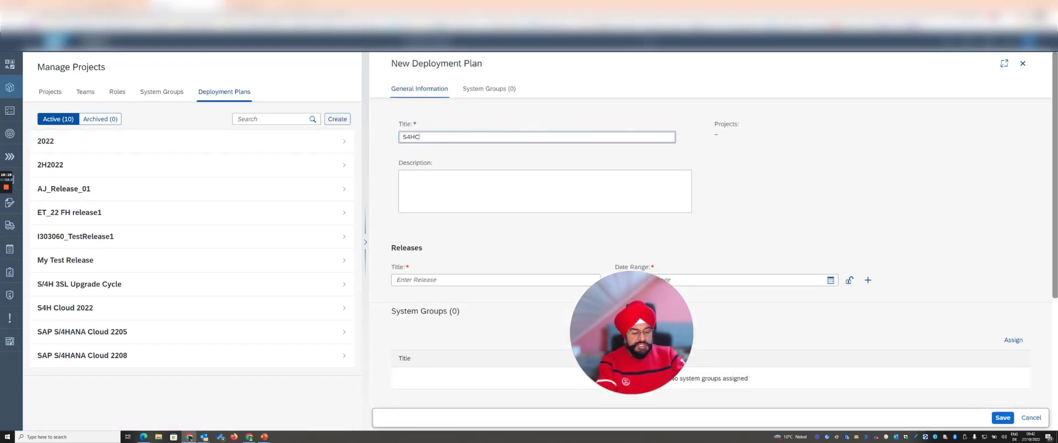
text(DP )
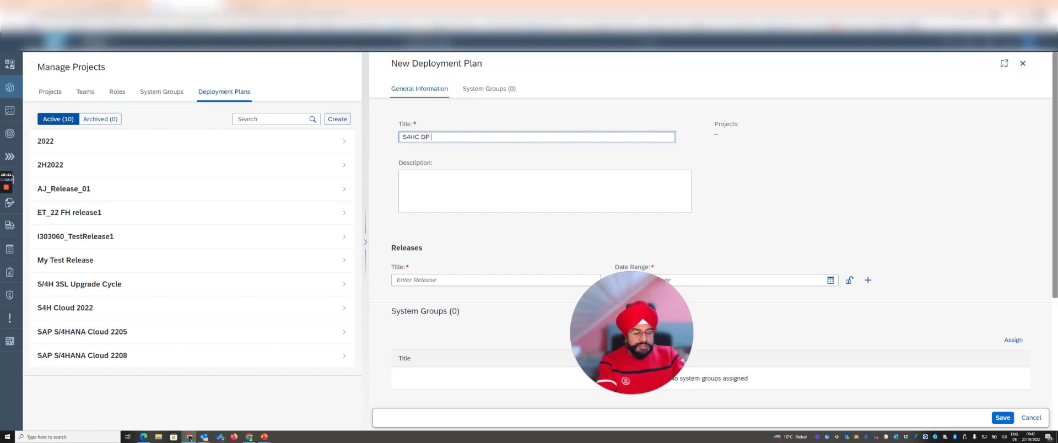
text(2710)
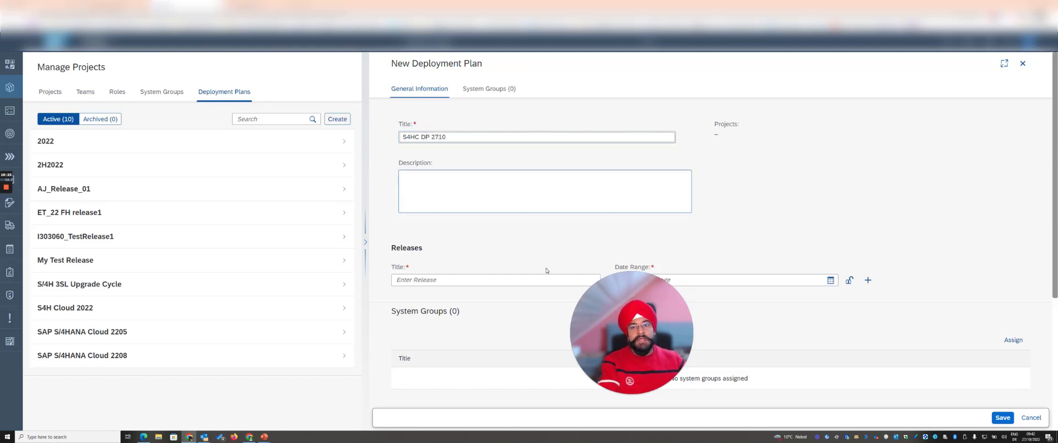
drag(631, 332, 1008, 115)
drag(964, 143, 980, 155)
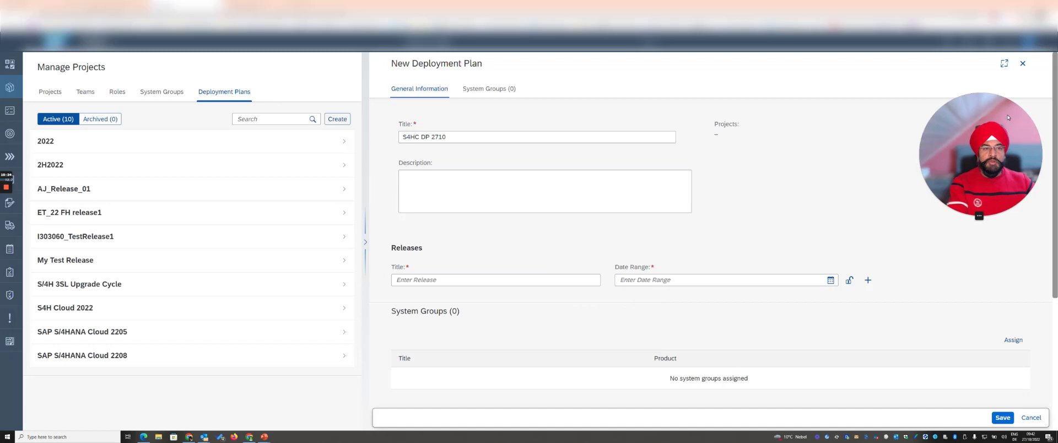
Step: Define the plan's first release as R1_2710 with the date range Oct 1, 2022 to Dec 31, 2022
click(533, 280)
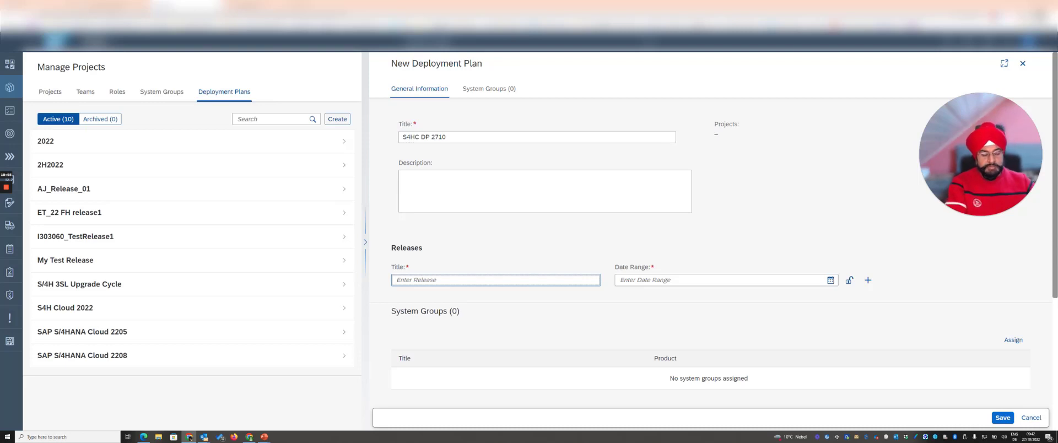
text(R1_2710)
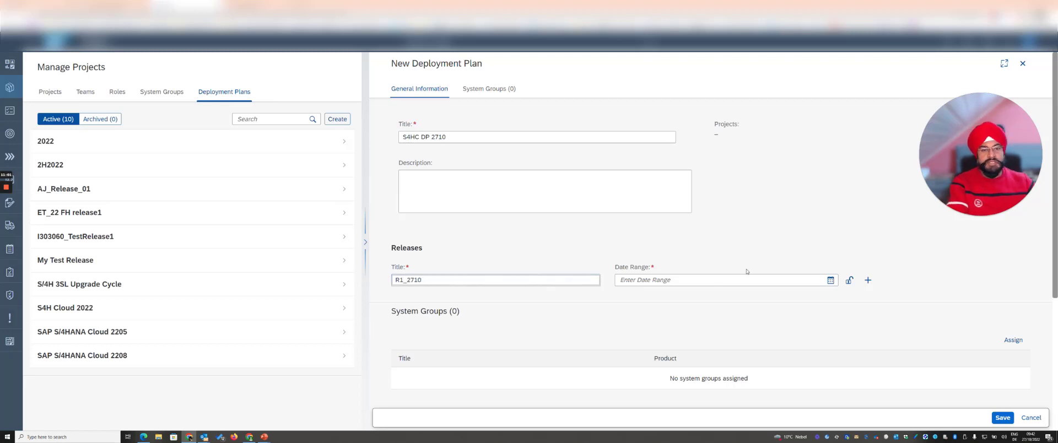
click(831, 280)
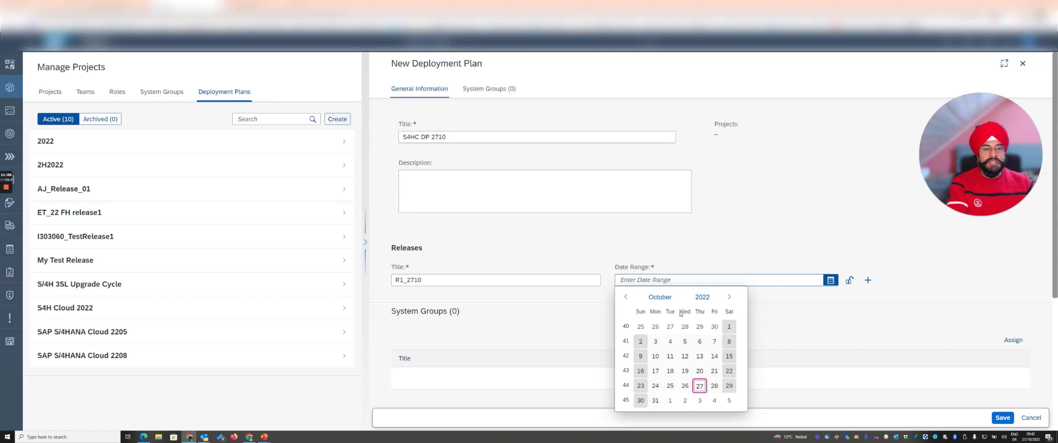
click(729, 326)
click(729, 298)
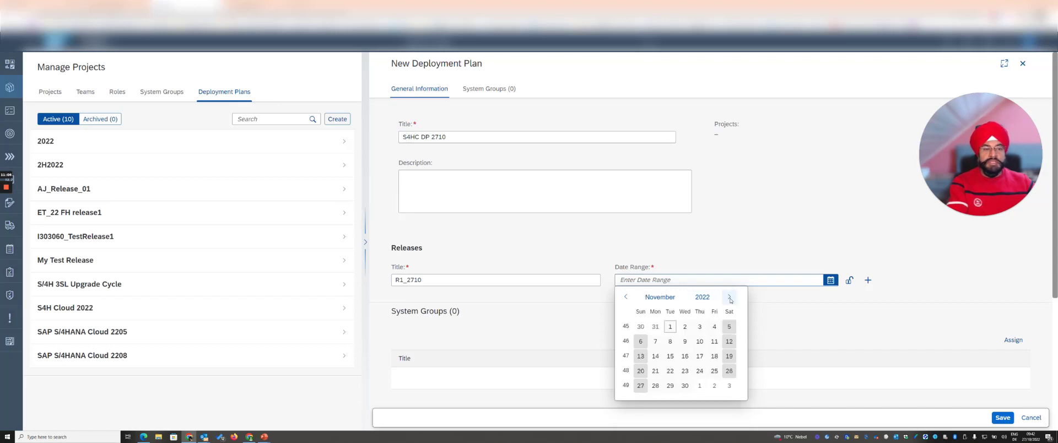
click(729, 298)
click(730, 385)
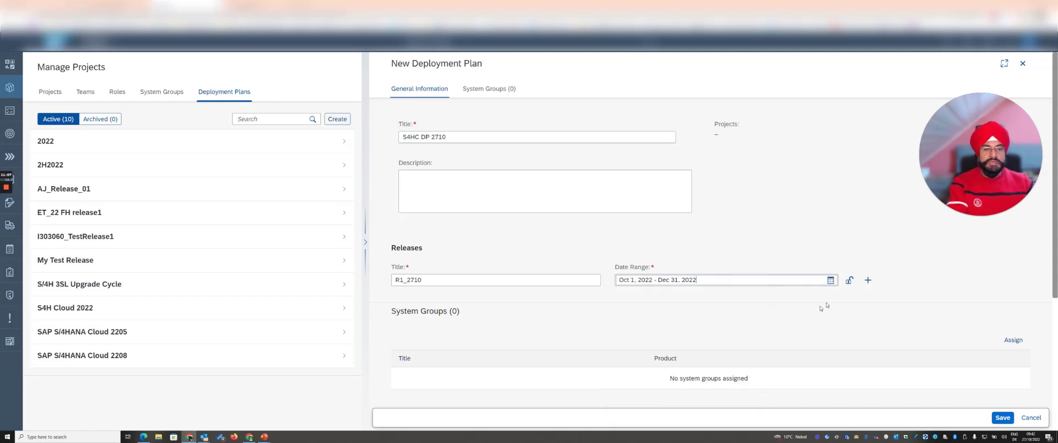
Step: Add a second release R2_2710 to the deployment plan, running from Jan 1, 2023 to Mar 31, 2023
click(868, 280)
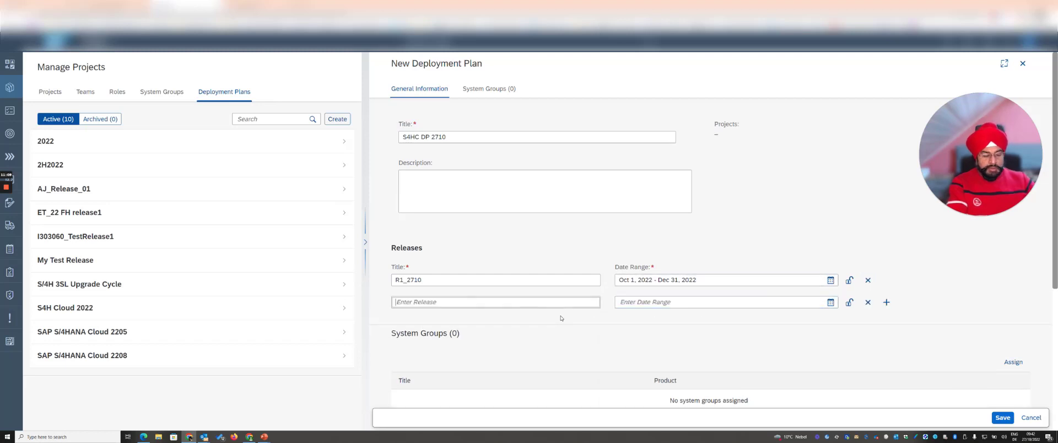
text(r2_2710)
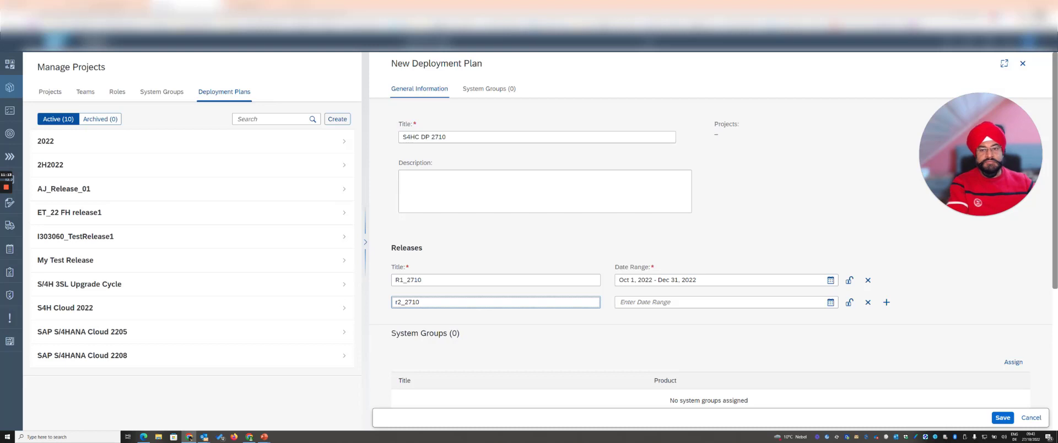
key(Home)
key(Delete)
text(R)
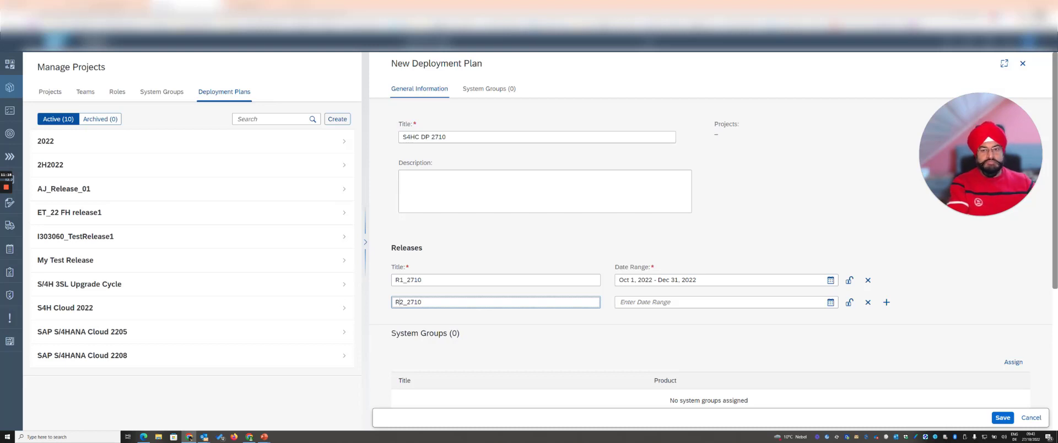
click(831, 303)
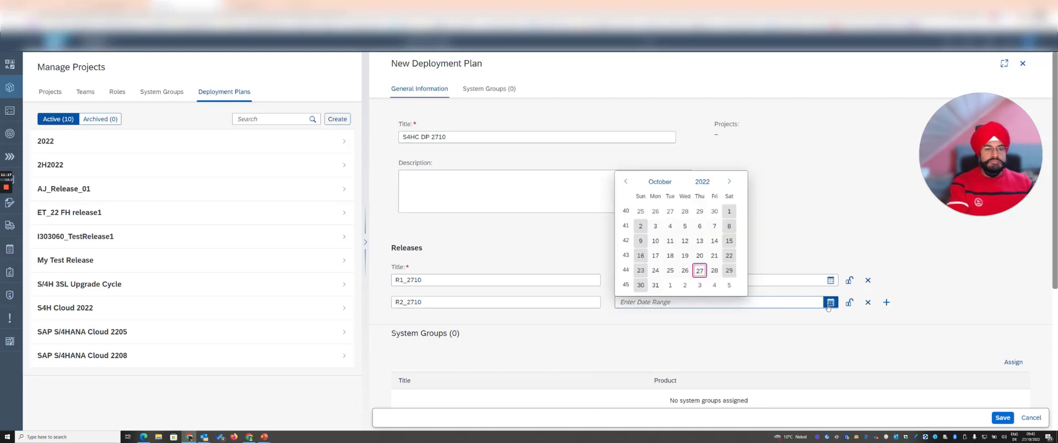
click(733, 184)
click(729, 320)
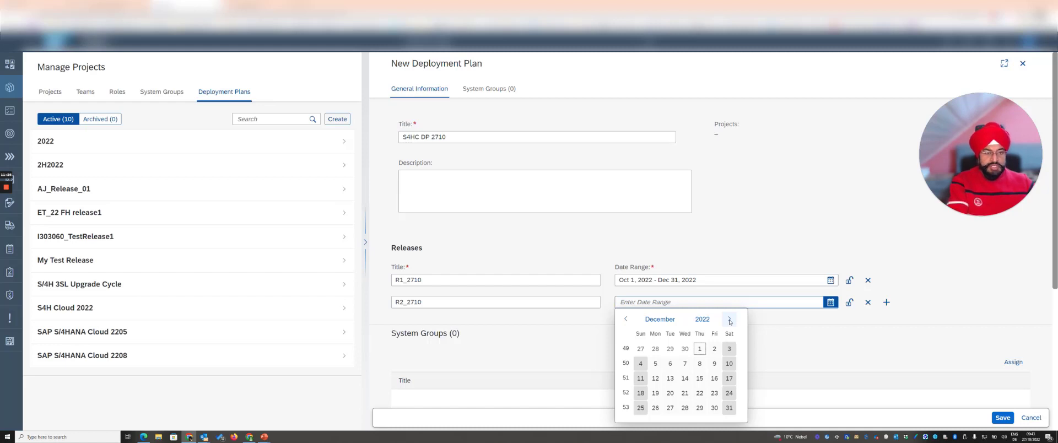
click(730, 321)
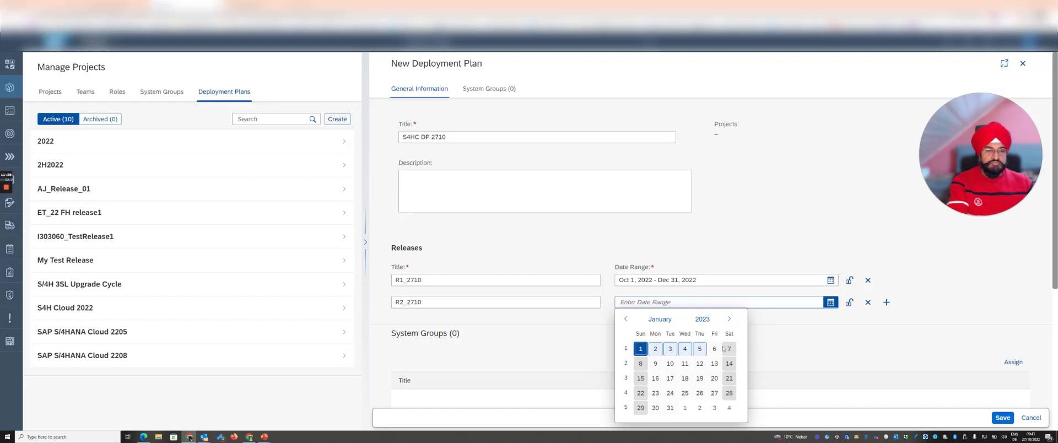
click(727, 320)
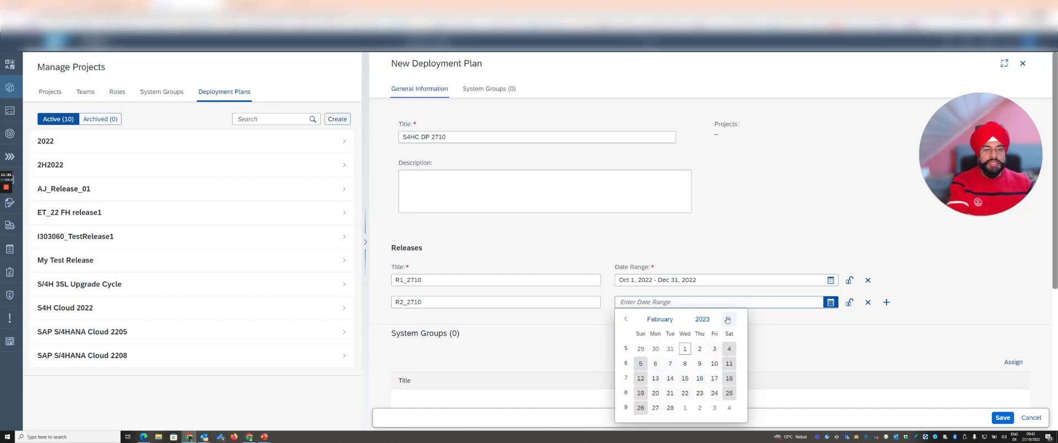
click(728, 320)
click(714, 408)
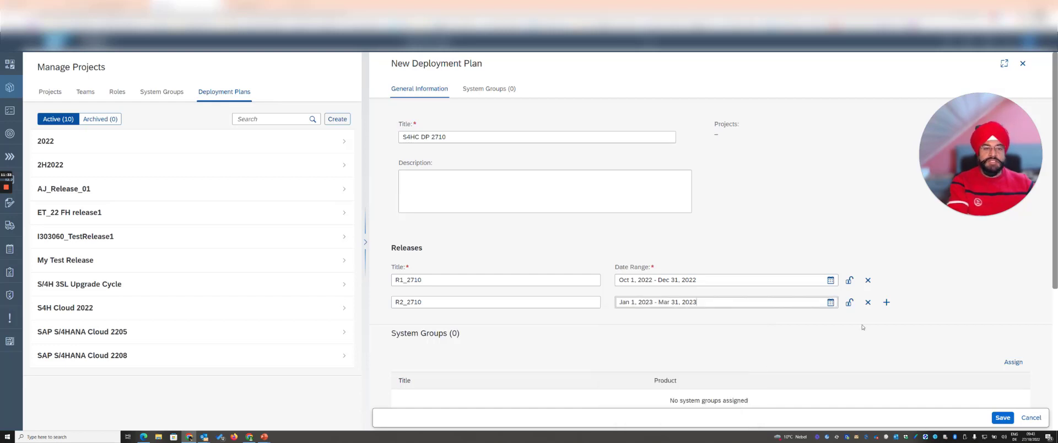
Step: Assign the system group S4HC SG 2710 to the new deployment plan and save the plan
scroll(858, 309, down, 2)
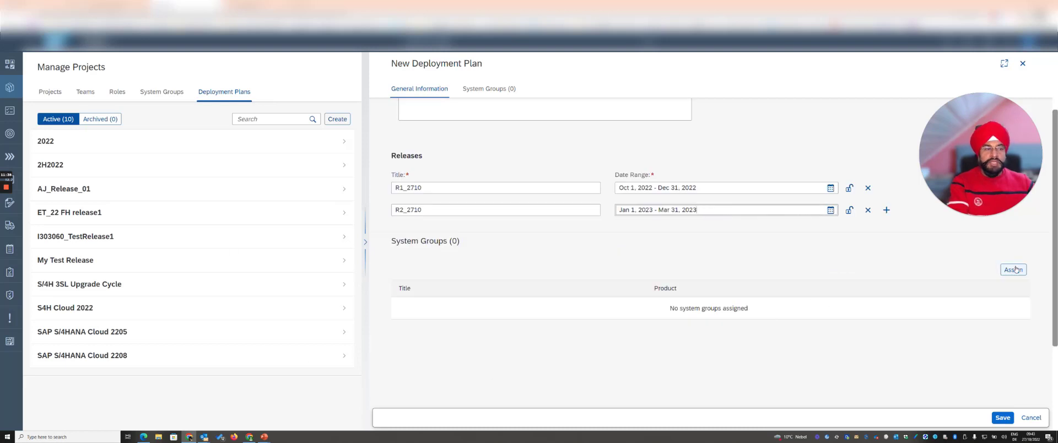
click(1014, 270)
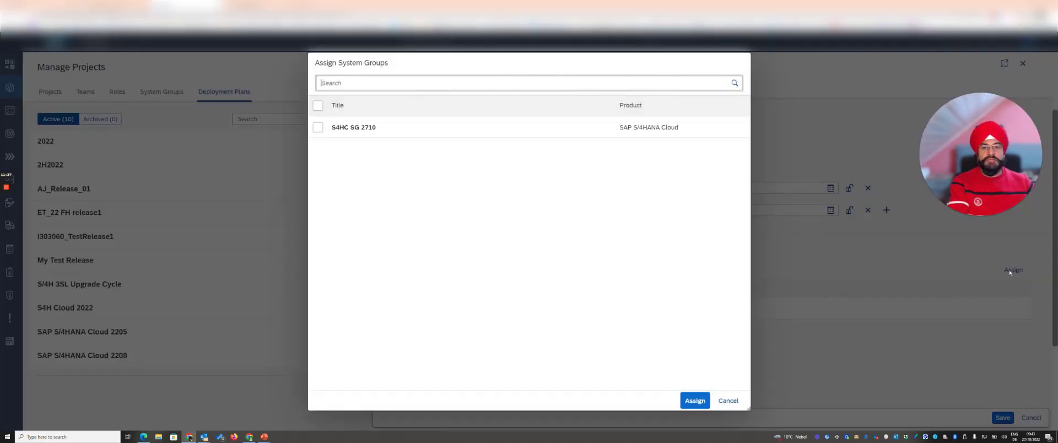
click(379, 124)
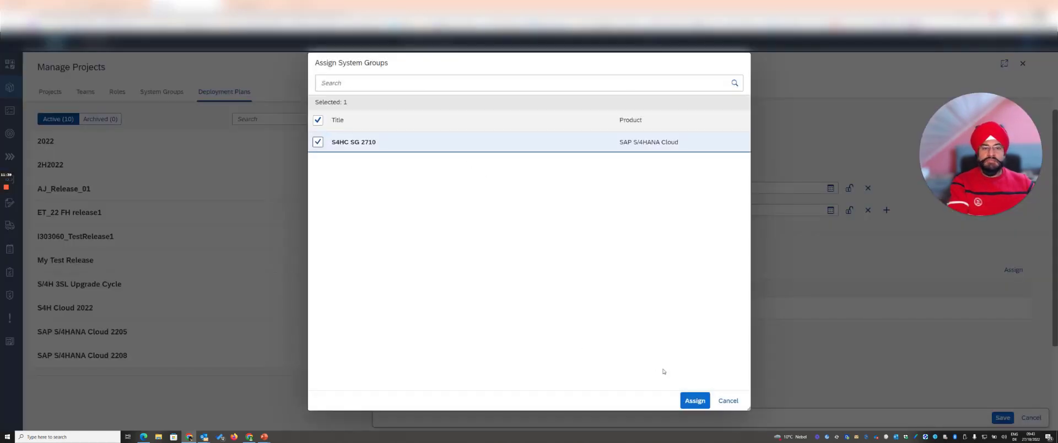
click(695, 401)
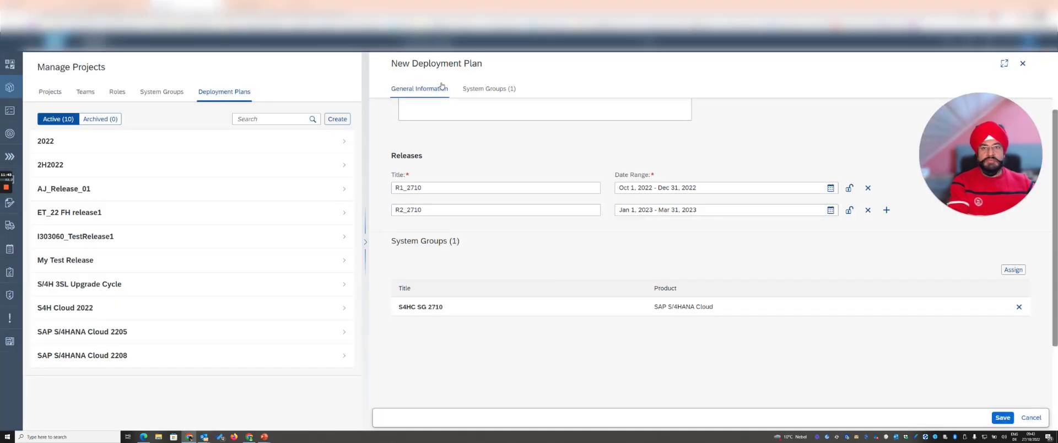
click(1002, 417)
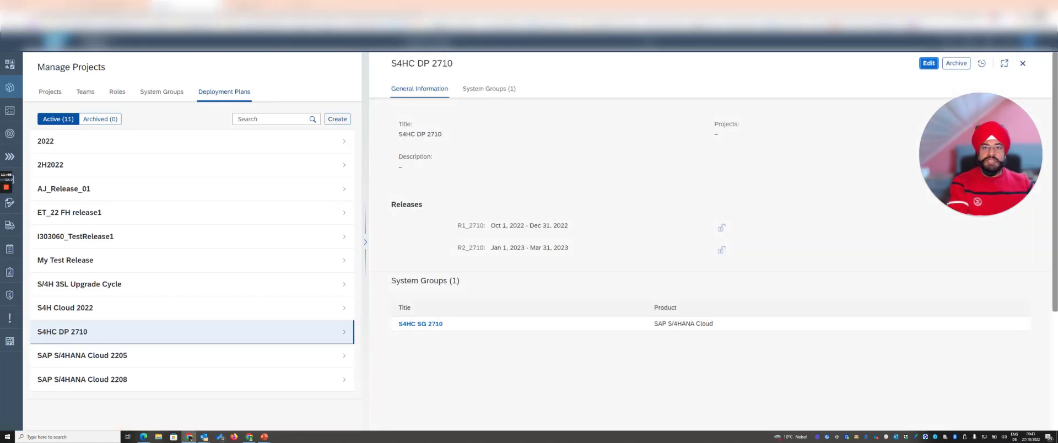
drag(391, 64, 451, 81)
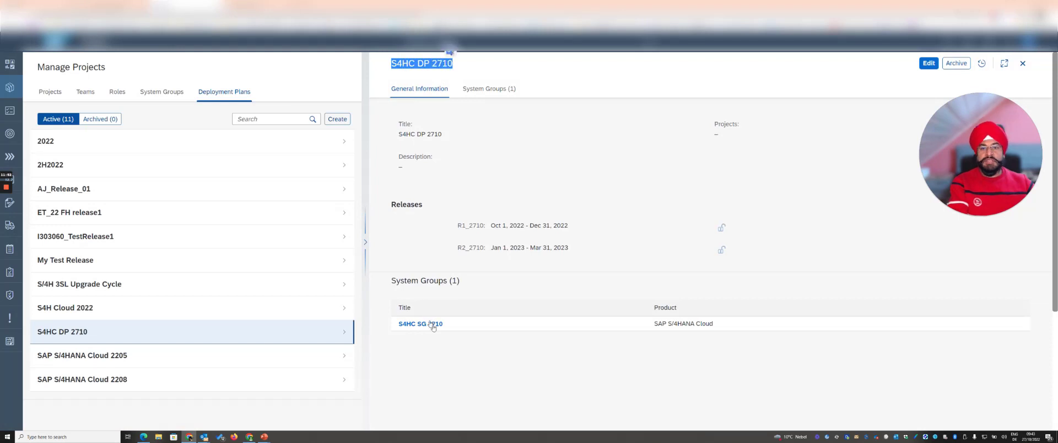
Step: Set the deployment plan of the project Demo S4HC 2710 to S4HC DP 2710 in its deployment landscape and save the project
click(50, 92)
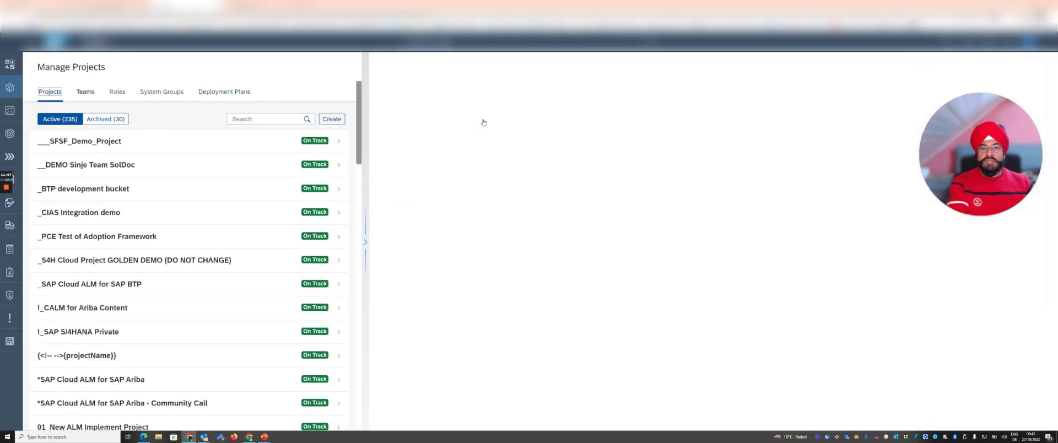
click(605, 122)
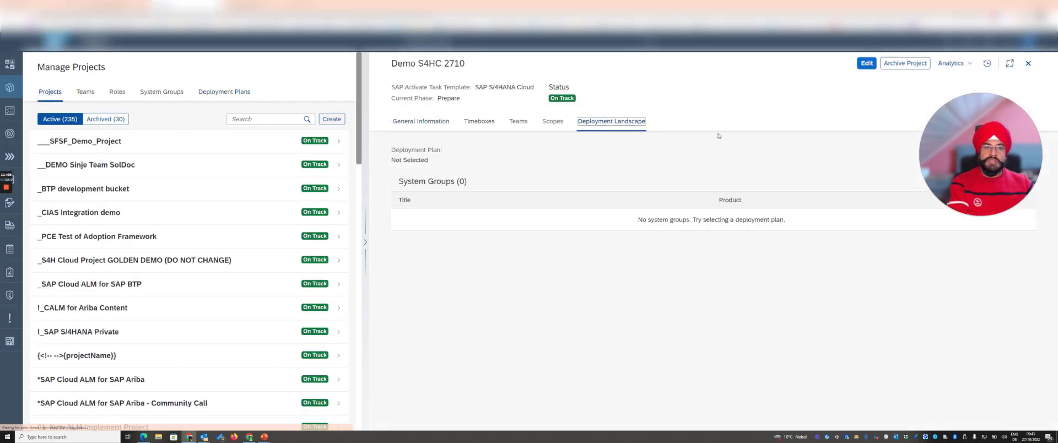
click(866, 64)
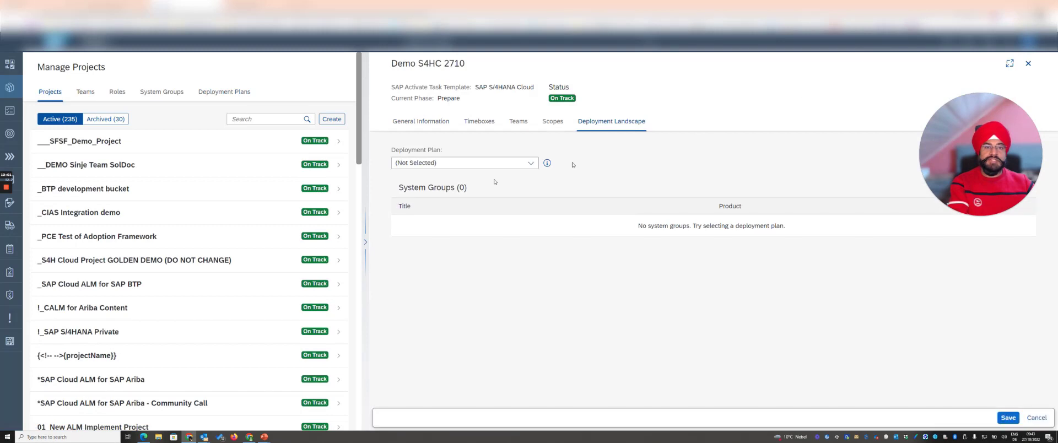
click(529, 163)
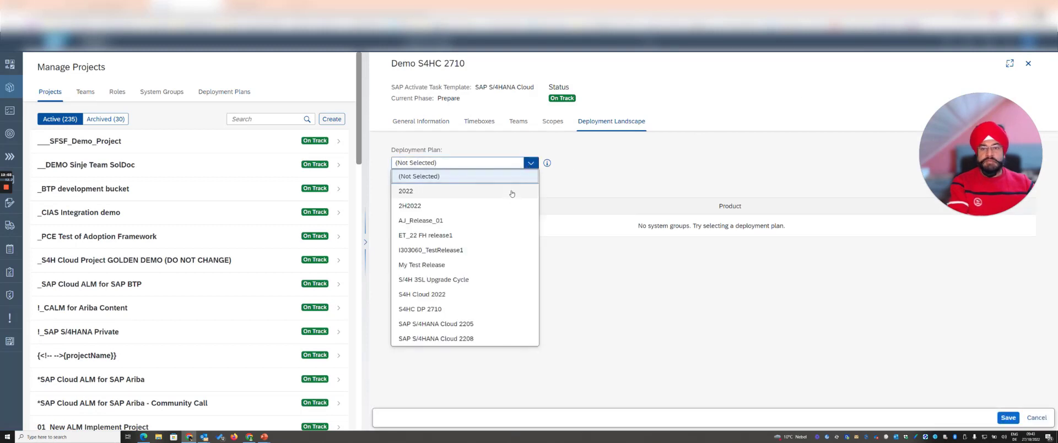
click(441, 309)
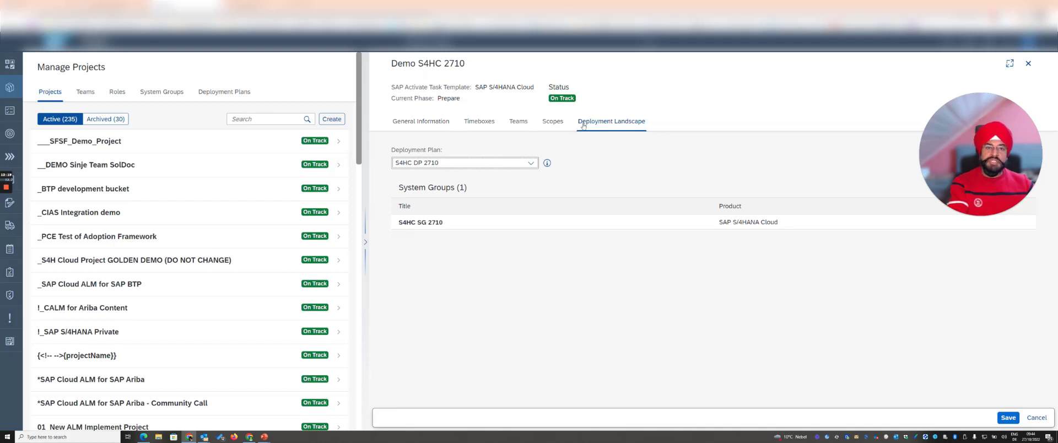
click(1008, 418)
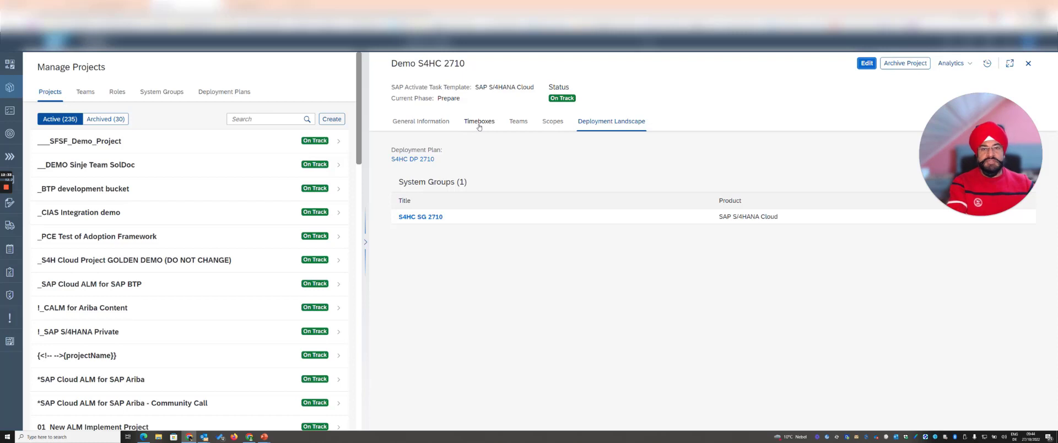
Step: Show the general information of the project Demo S4HC 2710
click(426, 122)
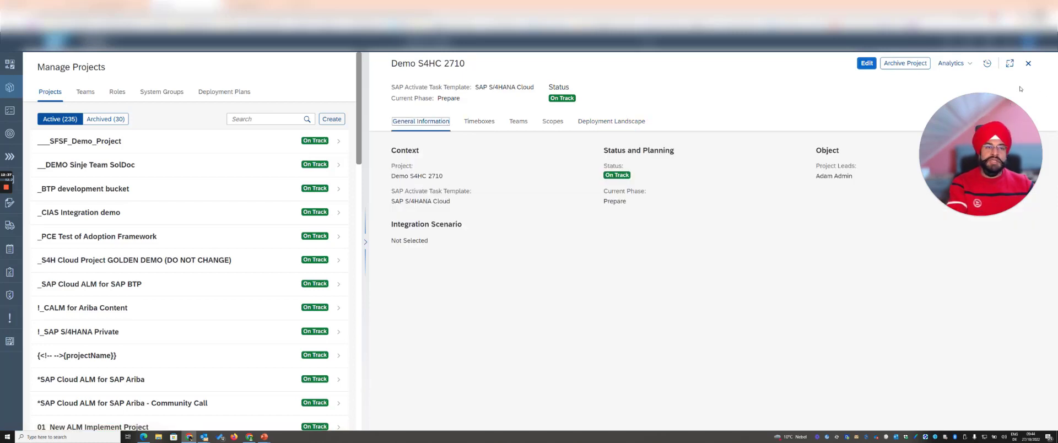
drag(998, 110, 749, 208)
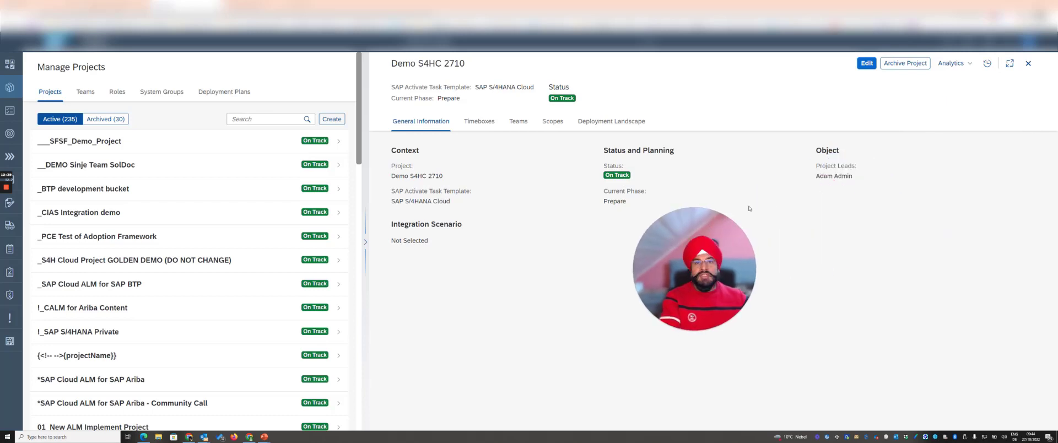